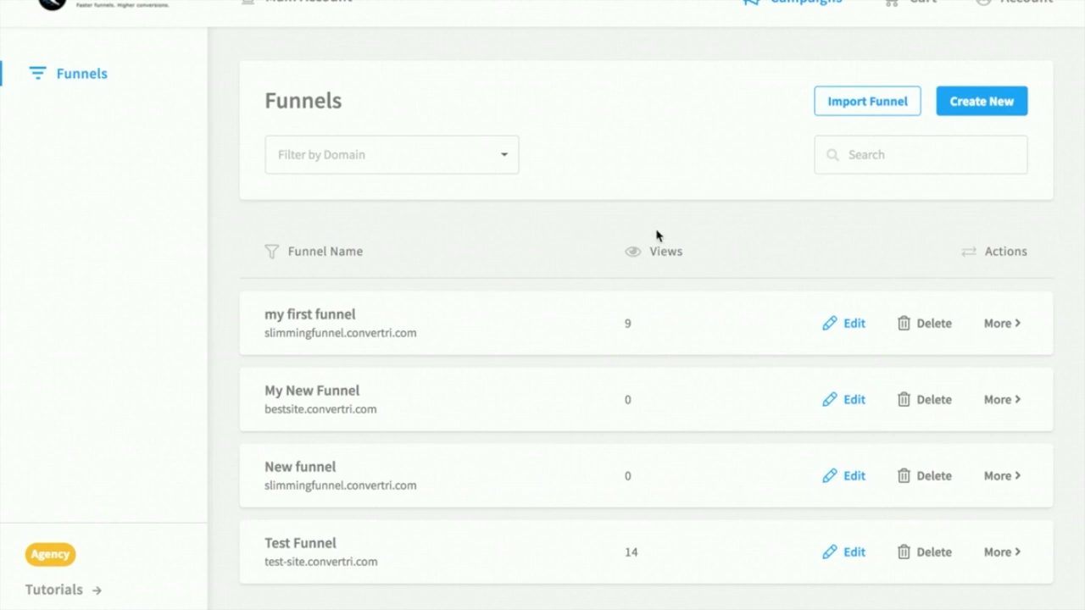
Step: Go from Account > Integrations to the Stripe integration's overview and follow its link to the Stripe dashboard
{"action": "left_click", "coordinate": [1028, 4]}
{"action": "scroll", "coordinate": [500, 279], "scroll_direction": "down", "scroll_amount": 1}
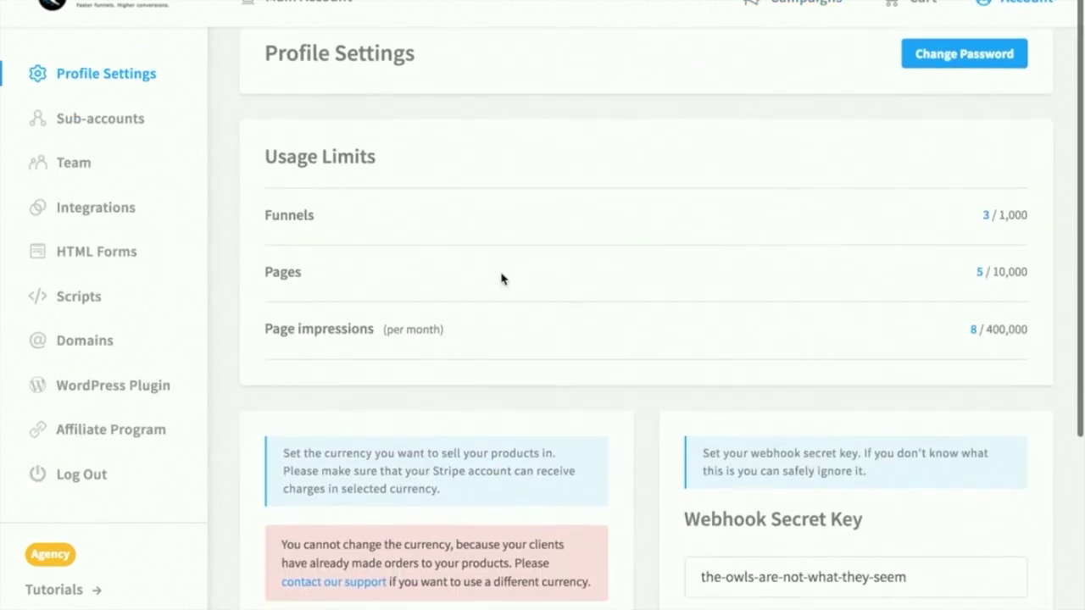
{"action": "left_click", "coordinate": [126, 211]}
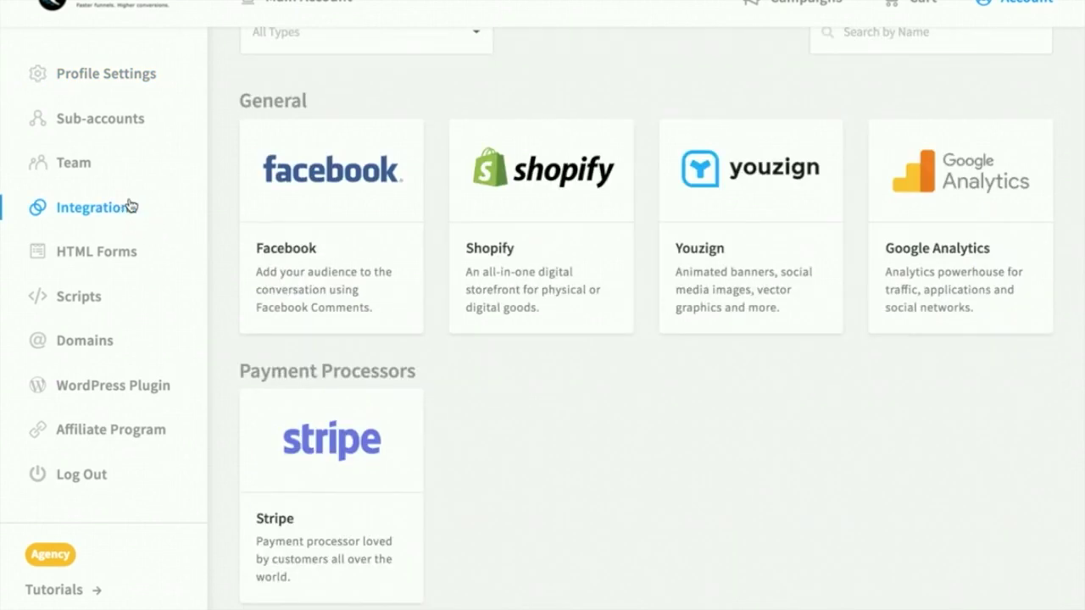
{"action": "scroll", "coordinate": [497, 420], "scroll_direction": "down", "scroll_amount": 3}
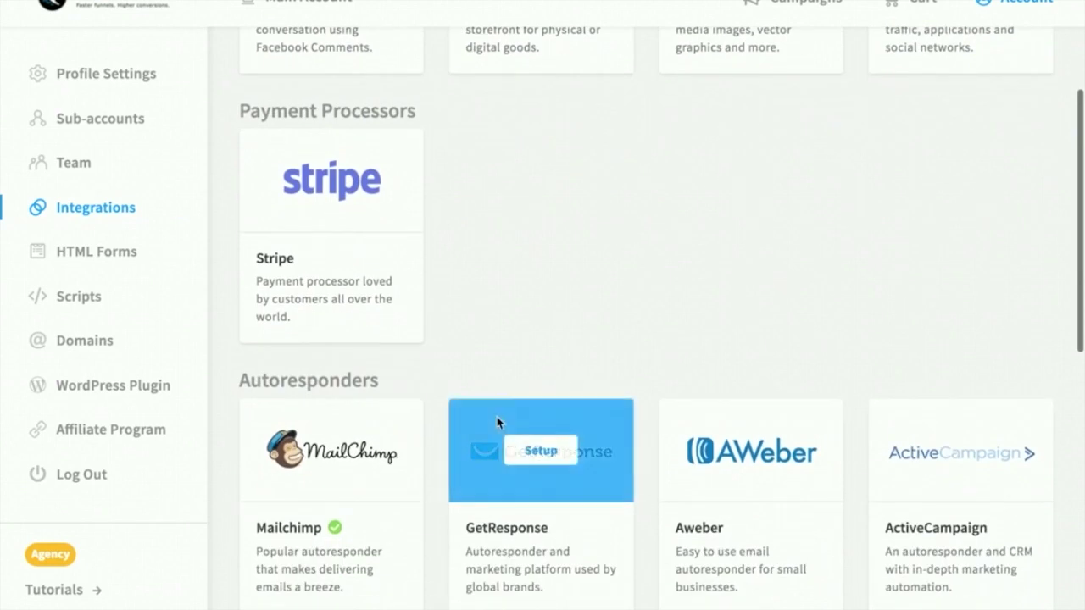
{"action": "mouse_move", "coordinate": [329, 185]}
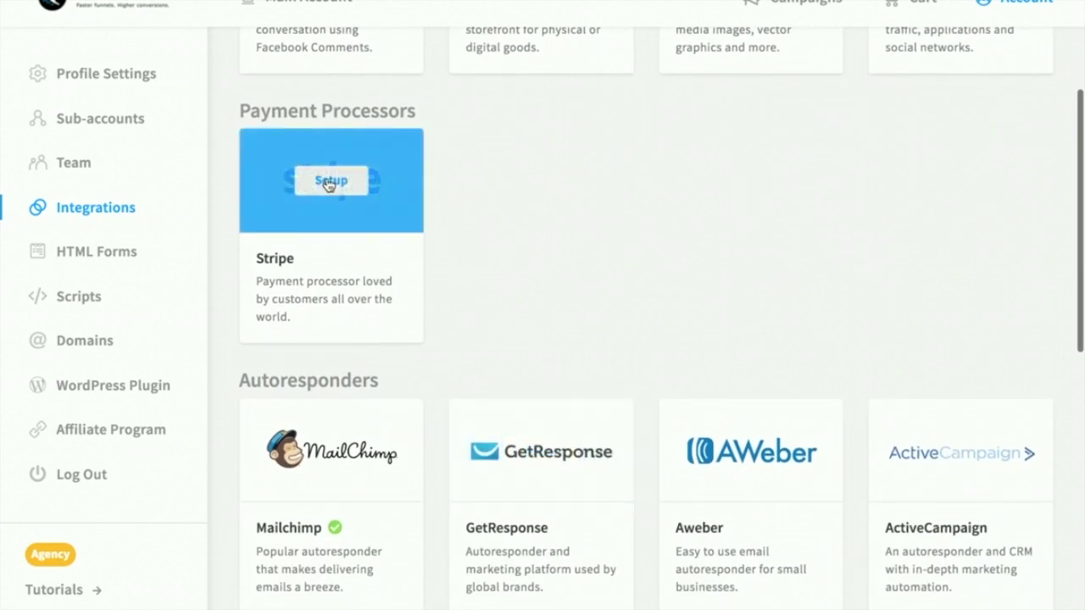
{"action": "left_click", "coordinate": [329, 181]}
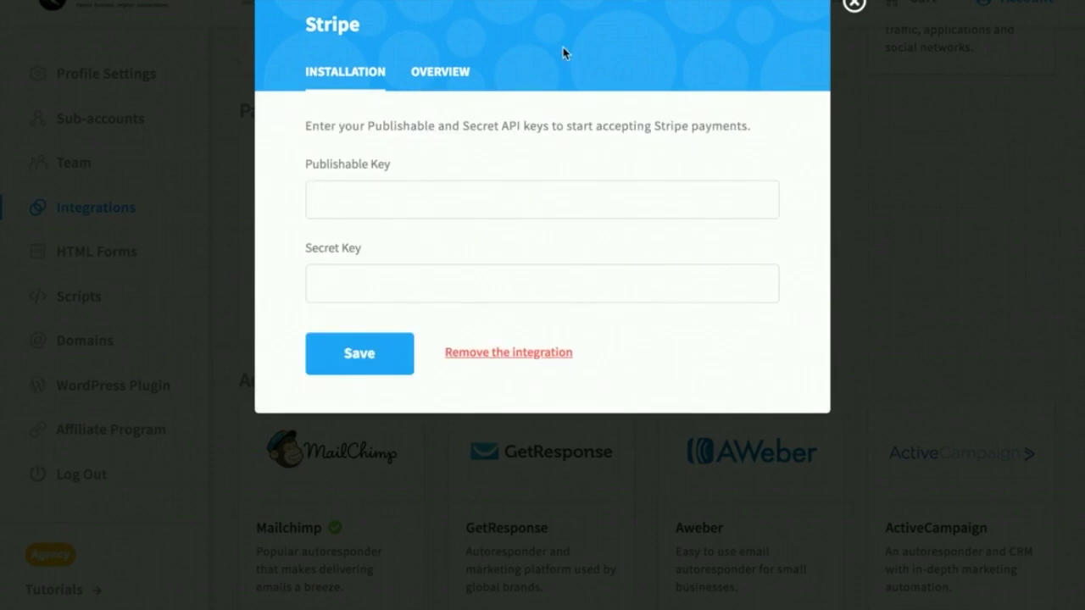
{"action": "left_click", "coordinate": [442, 73]}
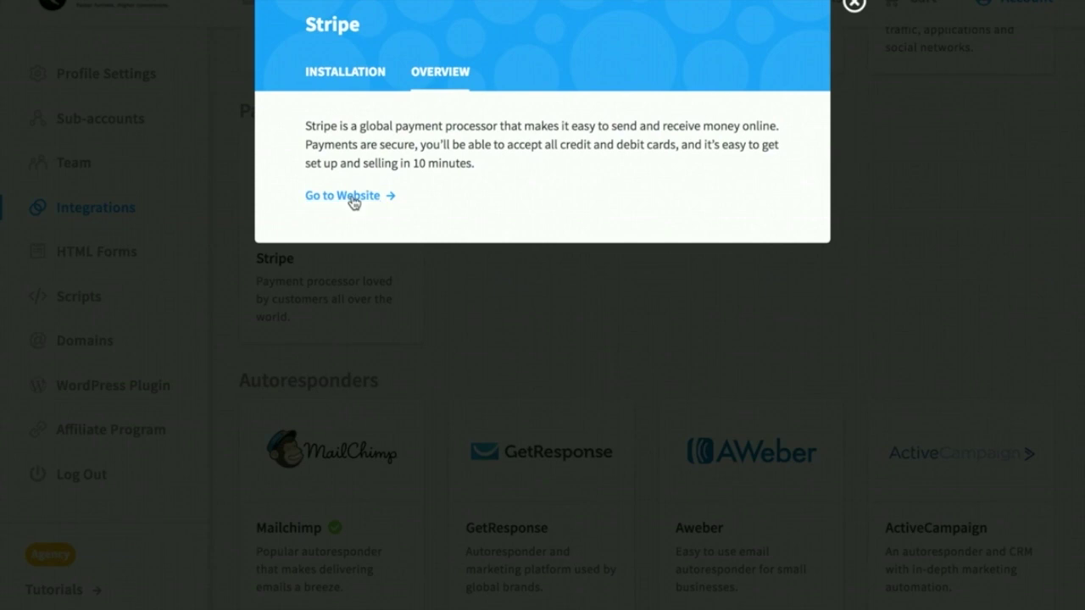
{"action": "left_click", "coordinate": [354, 200]}
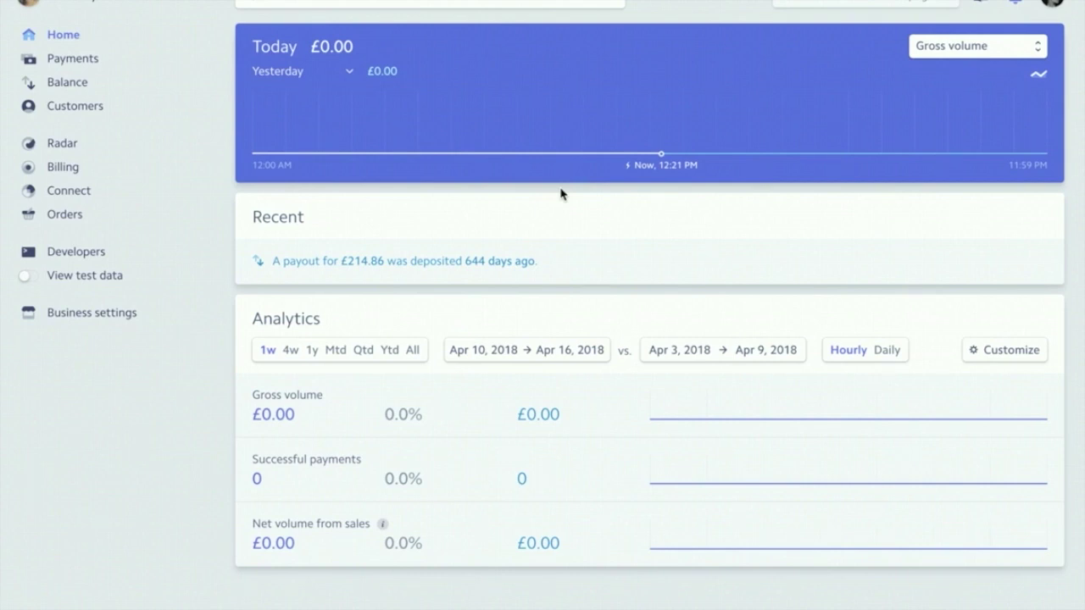
Step: Switch the Stripe dashboard to test data, open Developers > API keys and select the publishable key
{"action": "left_click", "coordinate": [121, 418]}
{"action": "left_click", "coordinate": [27, 281]}
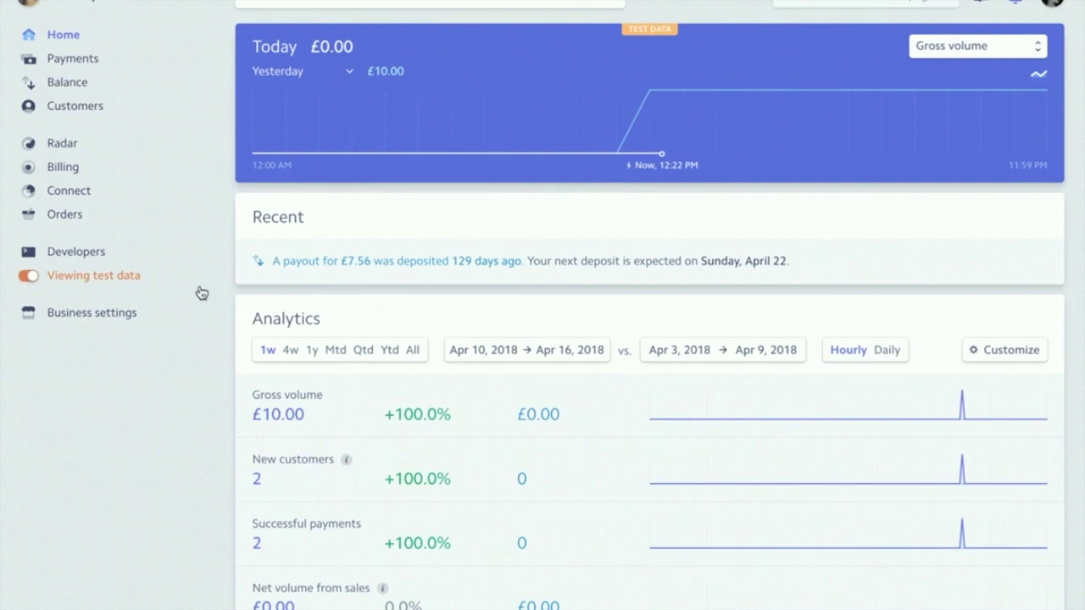
{"action": "left_click", "coordinate": [76, 253]}
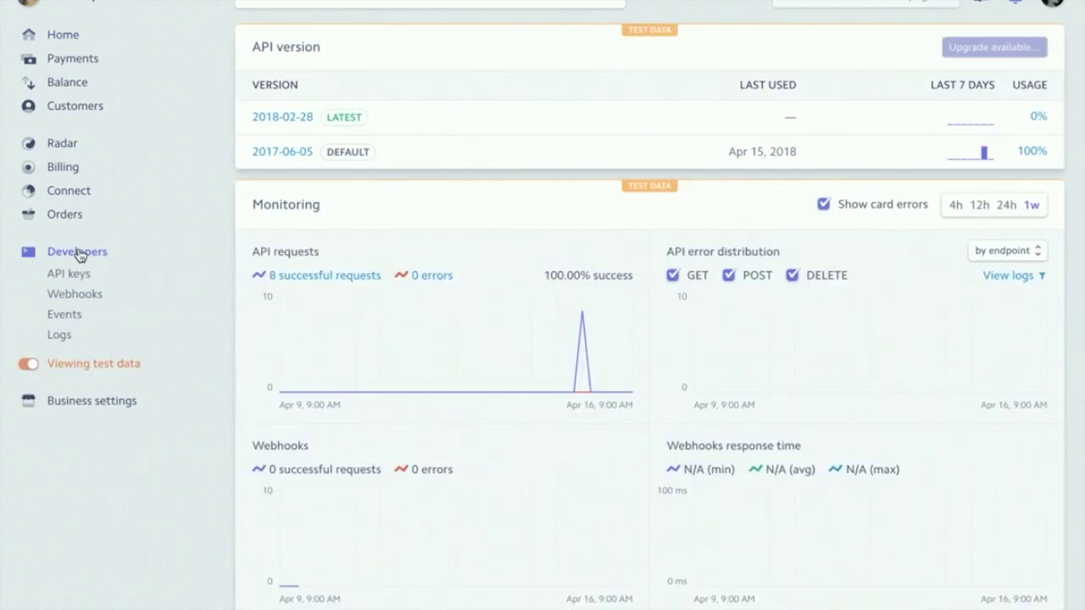
{"action": "left_click", "coordinate": [73, 275]}
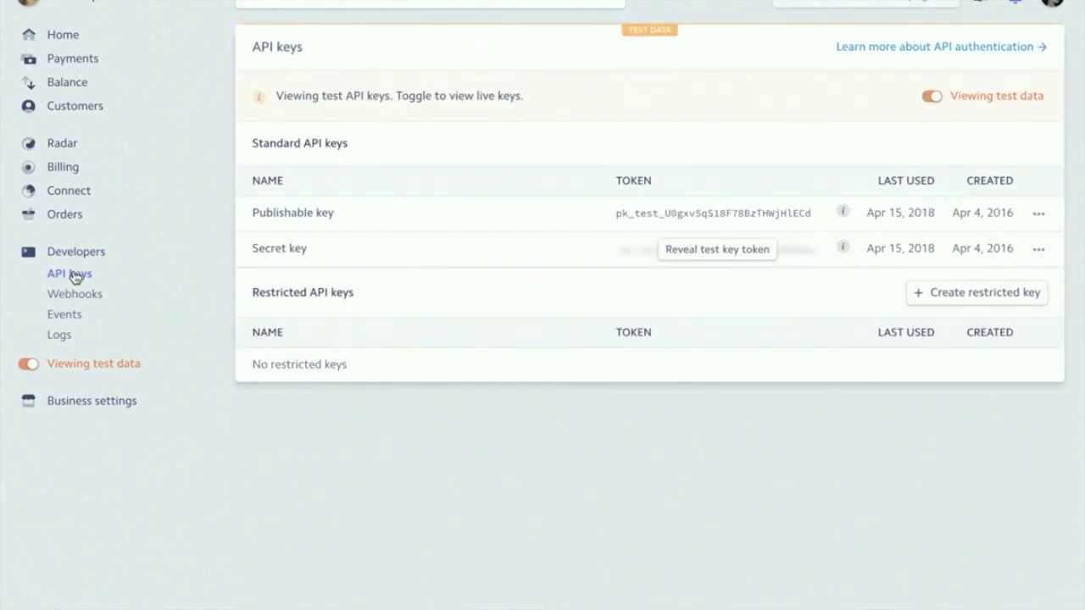
{"action": "double_click", "coordinate": [743, 214]}
{"action": "key", "text": "ctrl+c"}
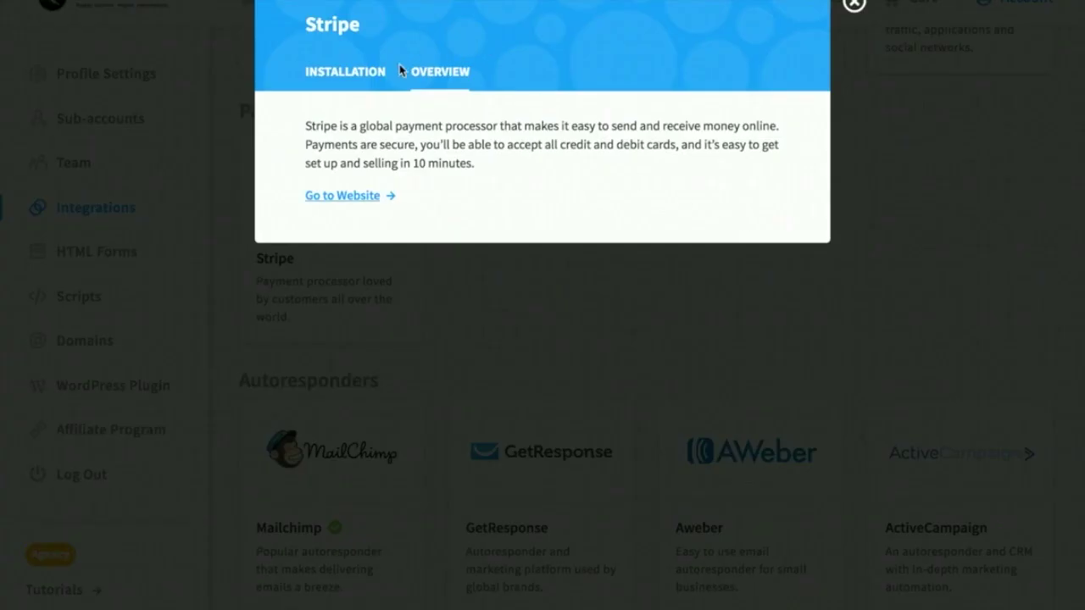
Step: Paste Stripe's test publishable and secret keys into Convertri's Stripe form and save them
{"action": "left_click", "coordinate": [365, 80]}
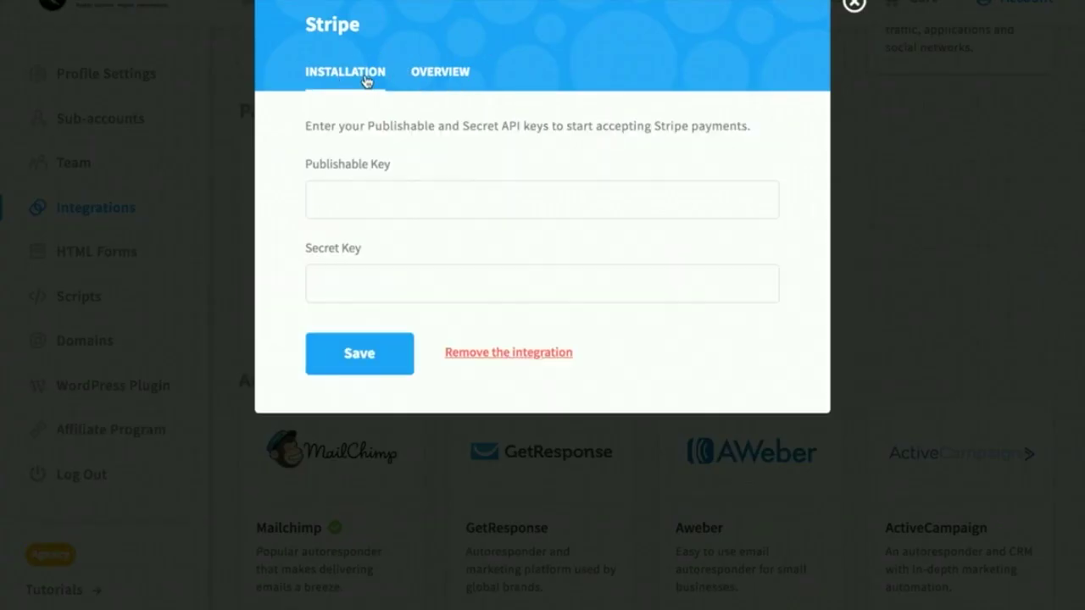
{"action": "left_click", "coordinate": [368, 189]}
{"action": "key", "text": "ctrl+v"}
{"action": "key", "text": "alt+Tab"}
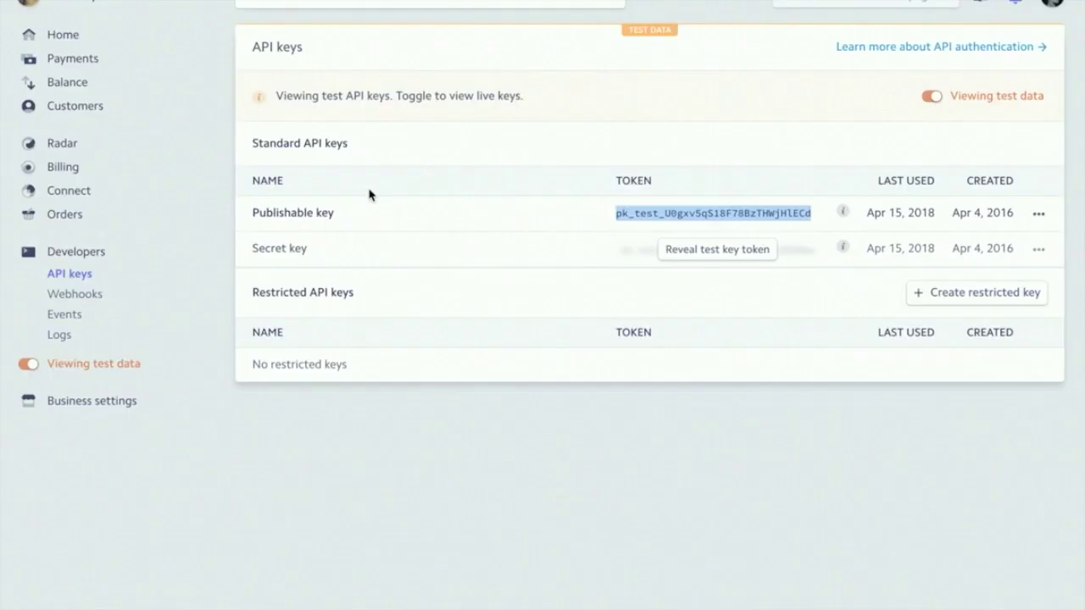
{"action": "left_click", "coordinate": [750, 248]}
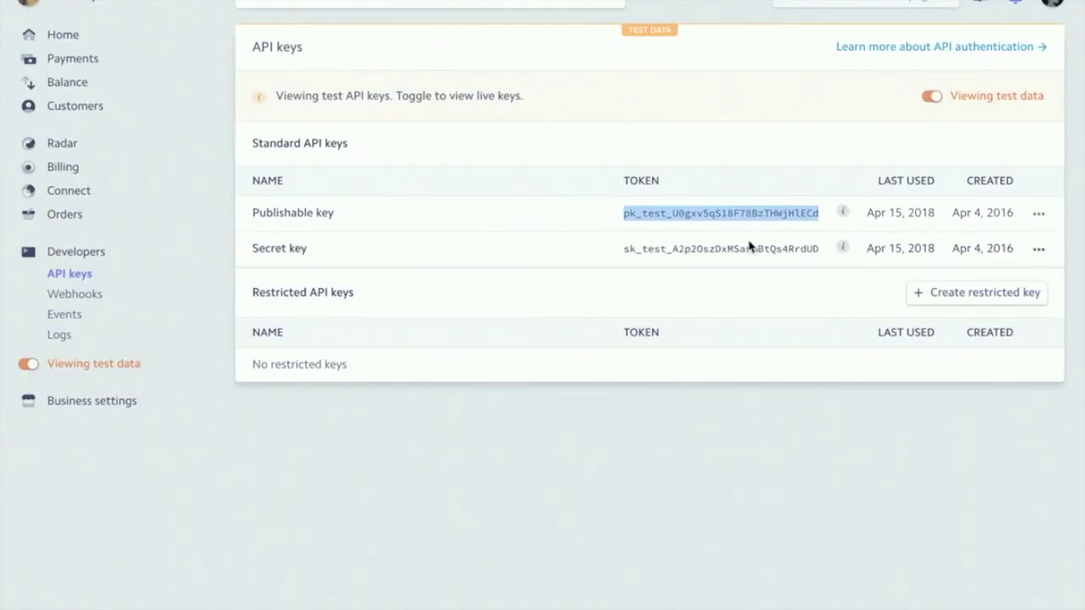
{"action": "double_click", "coordinate": [739, 248]}
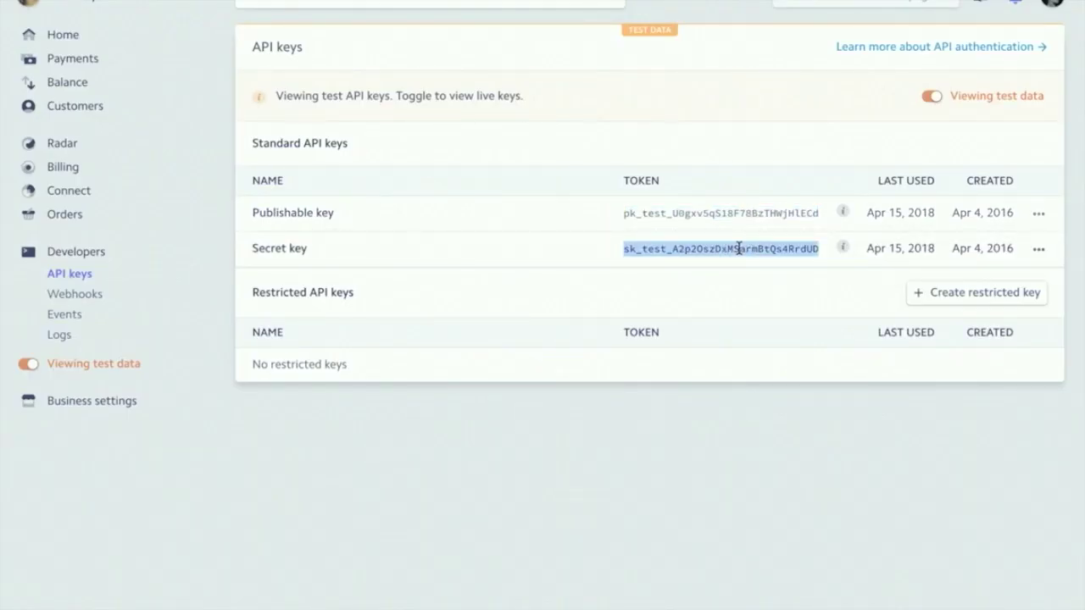
{"action": "key", "text": "alt+Tab"}
{"action": "left_click", "coordinate": [630, 286]}
{"action": "key", "text": "ctrl+v"}
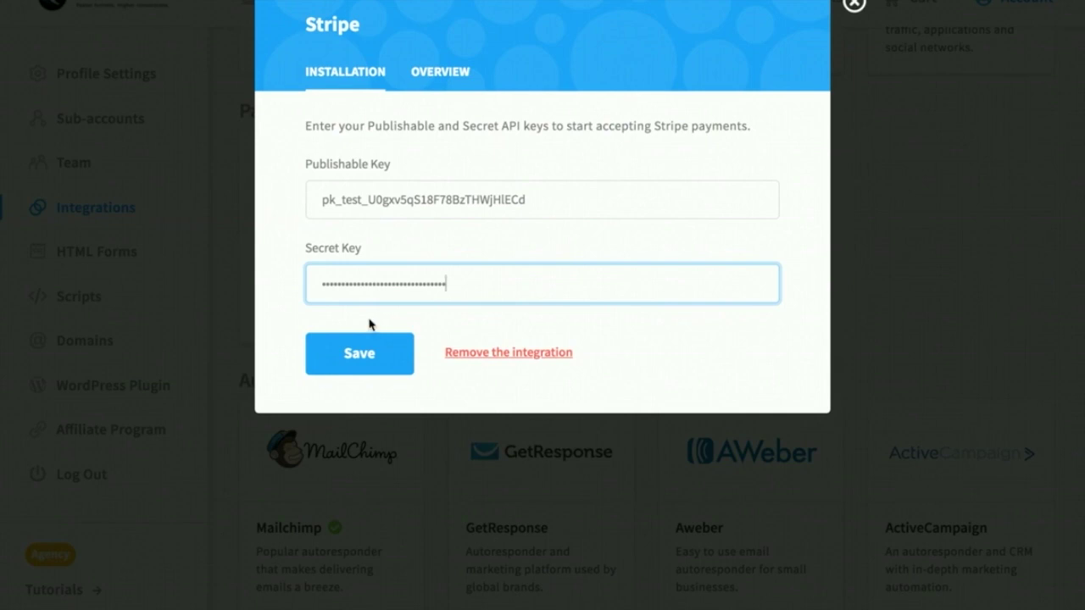
{"action": "left_click", "coordinate": [358, 362]}
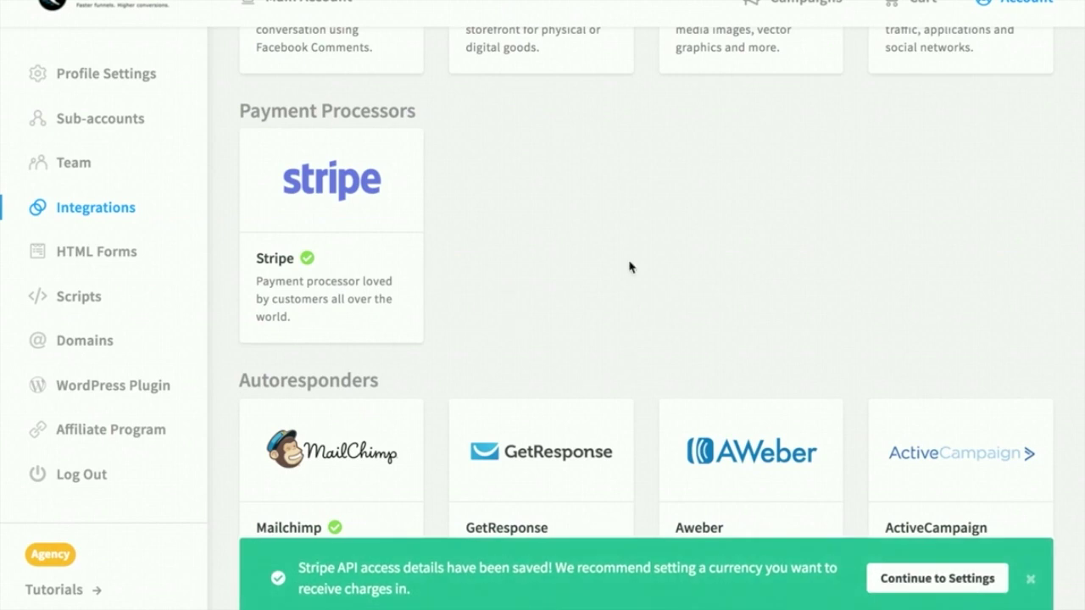
Step: Check in Settings that the account currency stays locked at GBP, then go to Products
{"action": "left_click", "coordinate": [894, 578]}
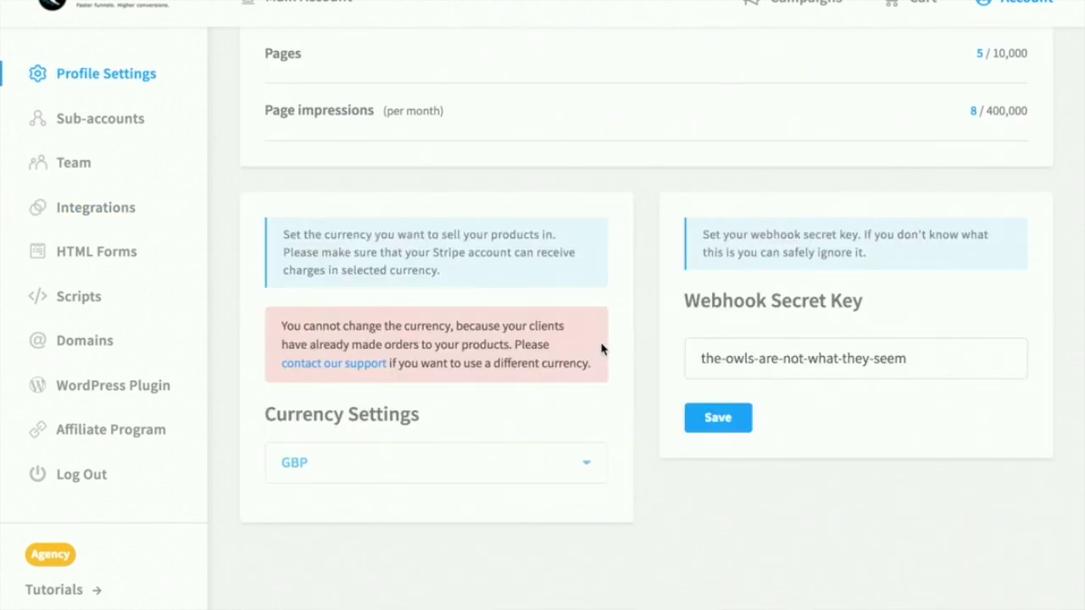
{"action": "mouse_move", "coordinate": [382, 458]}
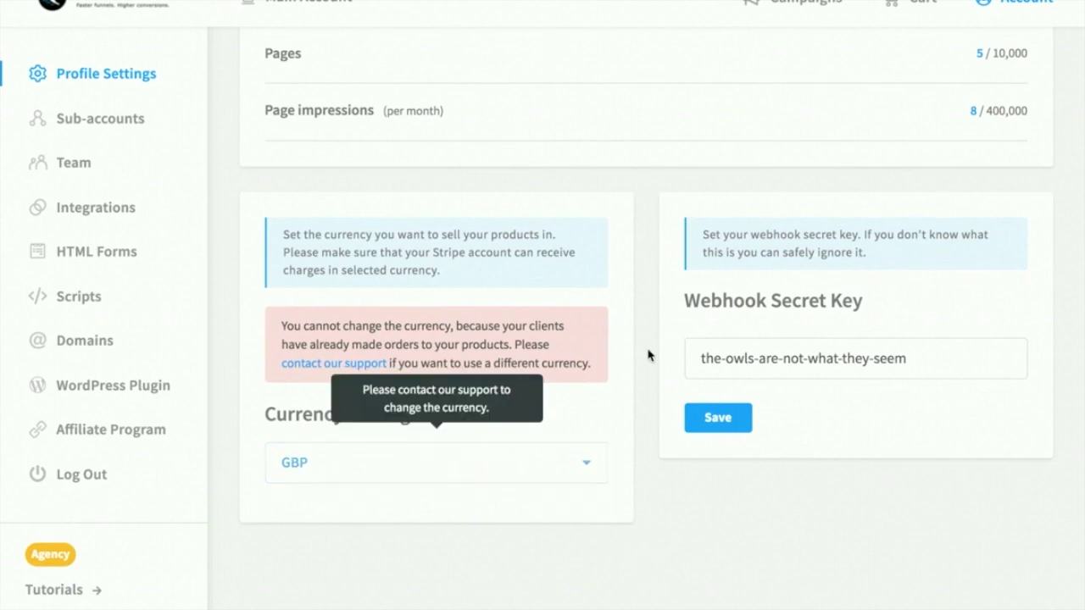
{"action": "scroll", "coordinate": [649, 355], "scroll_direction": "up", "scroll_amount": 3}
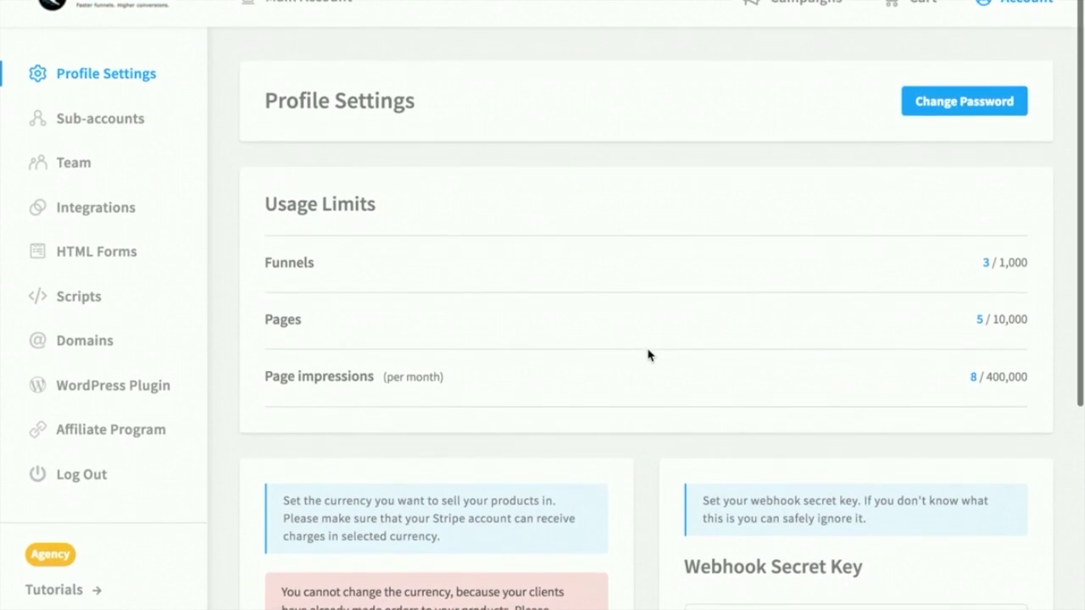
{"action": "left_click", "coordinate": [920, 4]}
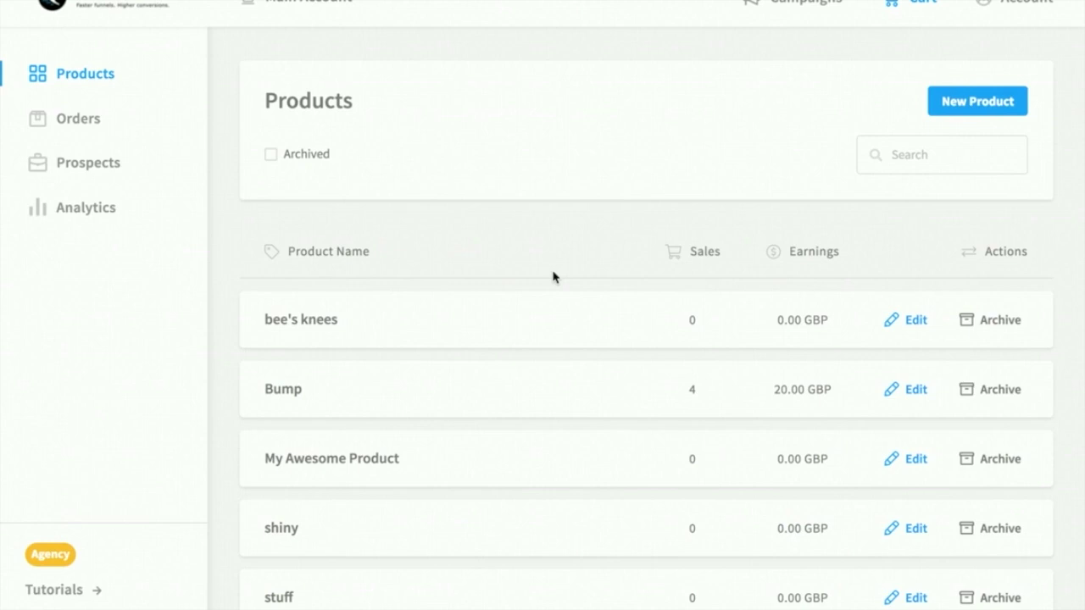
Step: Return from the Products list to the Funnels list
{"action": "left_click", "coordinate": [776, 16]}
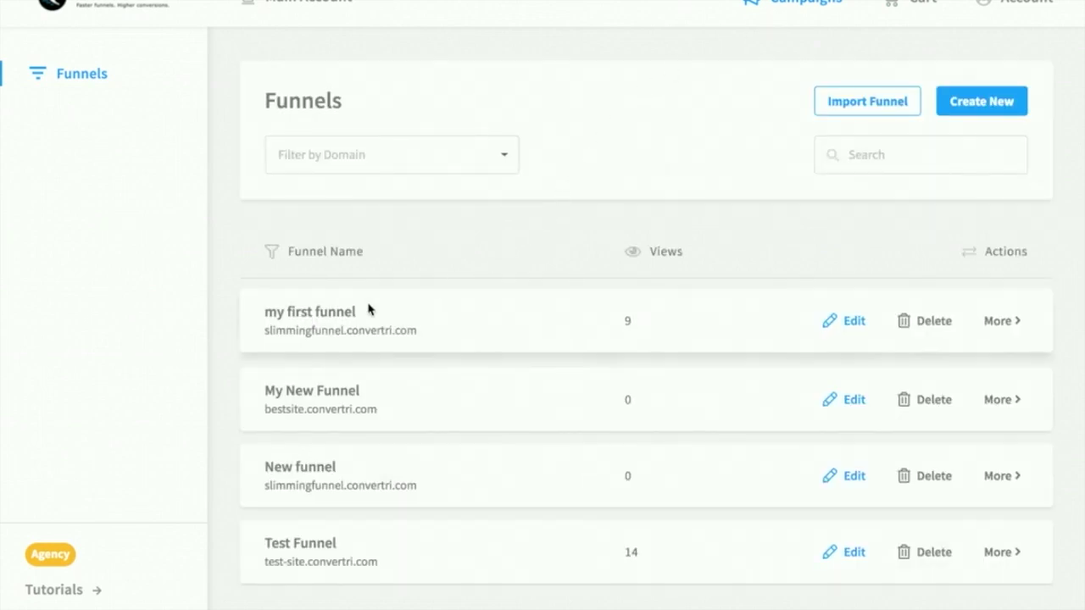
Step: Open my first funnel's pages and edit the '7 Top Tips for Slimming Without Starving' page
{"action": "left_click", "coordinate": [334, 318]}
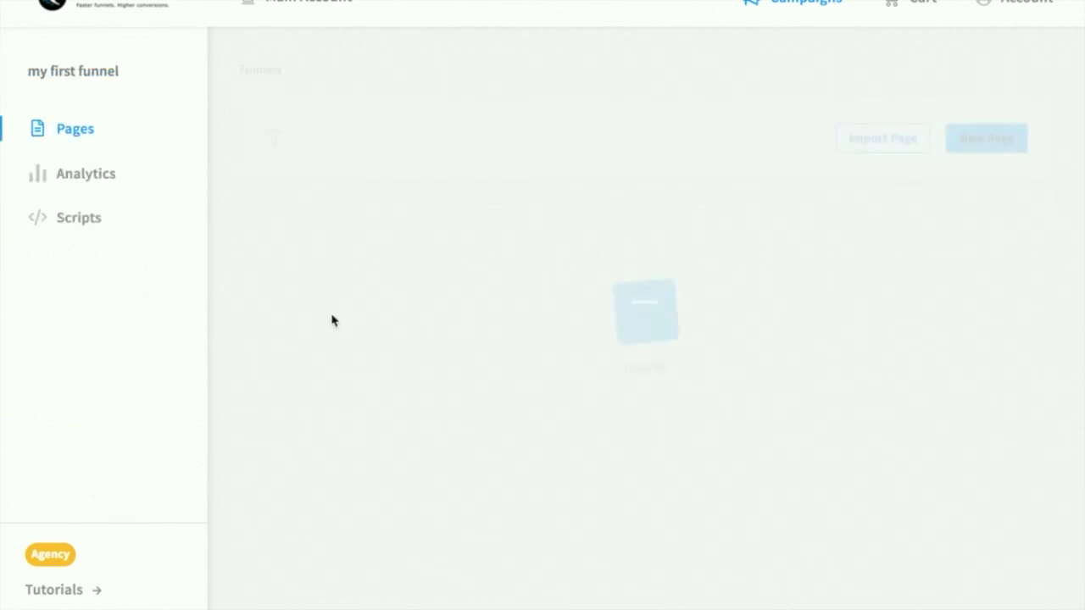
{"action": "mouse_move", "coordinate": [673, 283]}
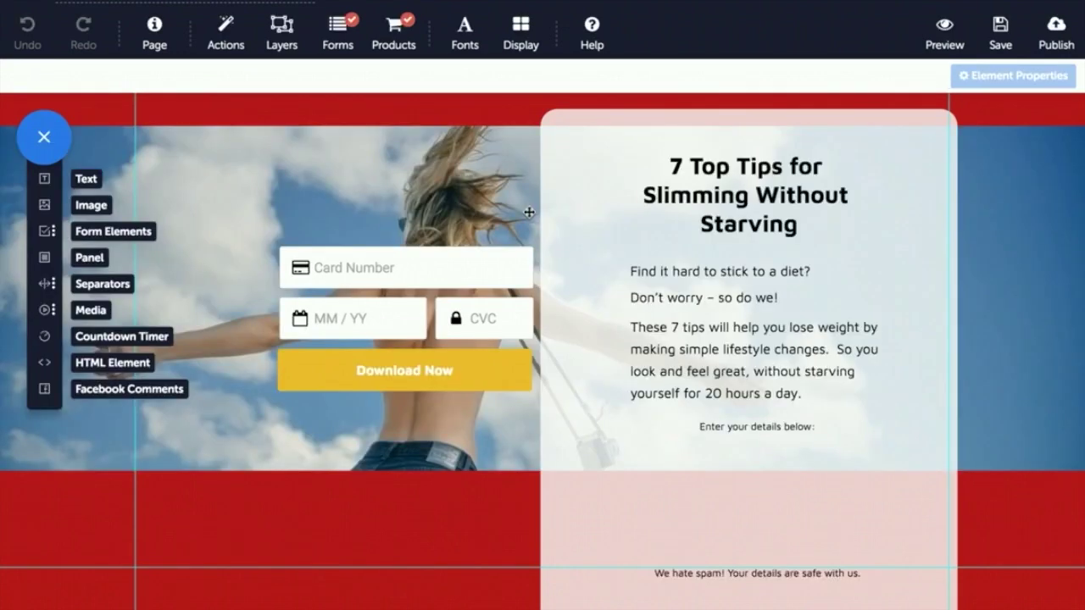
Step: Set the page to sell shiny (£1.00), reviewing the statement message and thankyou redirect URL
{"action": "left_click", "coordinate": [395, 39]}
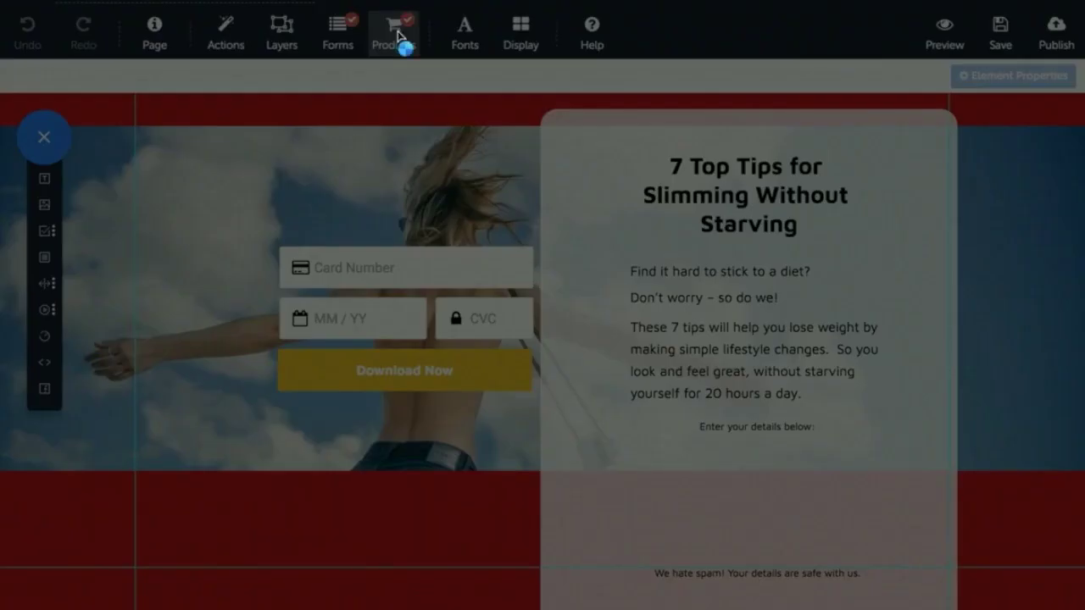
{"action": "left_click", "coordinate": [360, 93]}
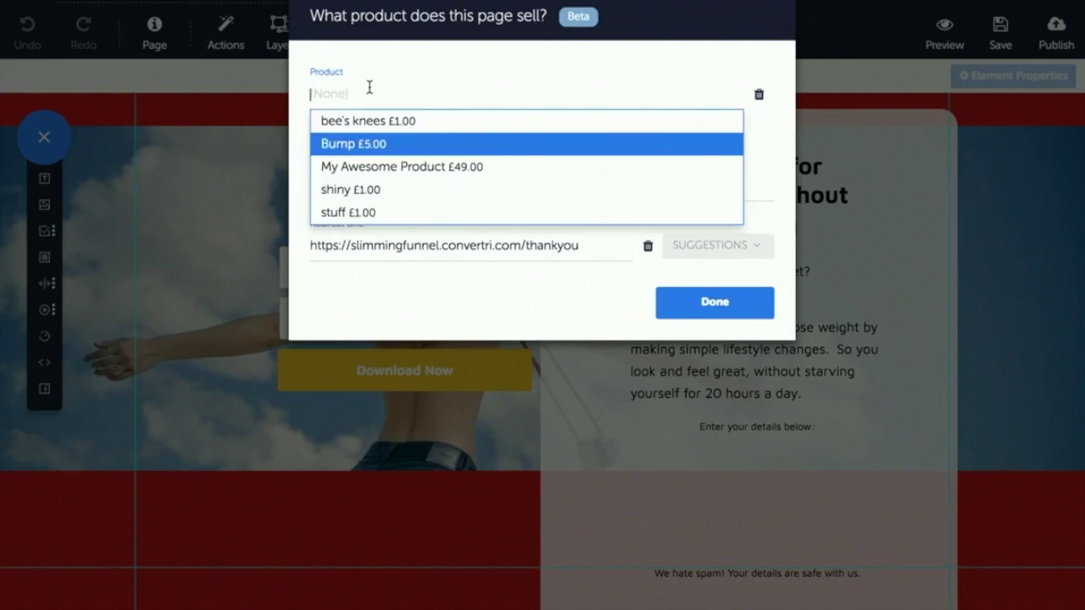
{"action": "left_click", "coordinate": [375, 189]}
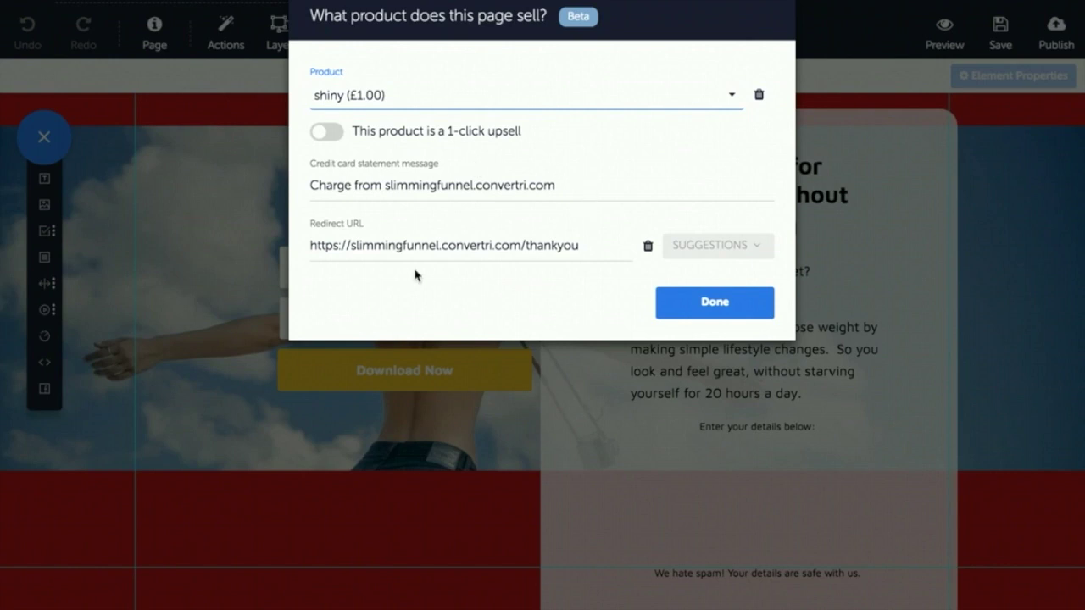
{"action": "triple_click", "coordinate": [416, 183]}
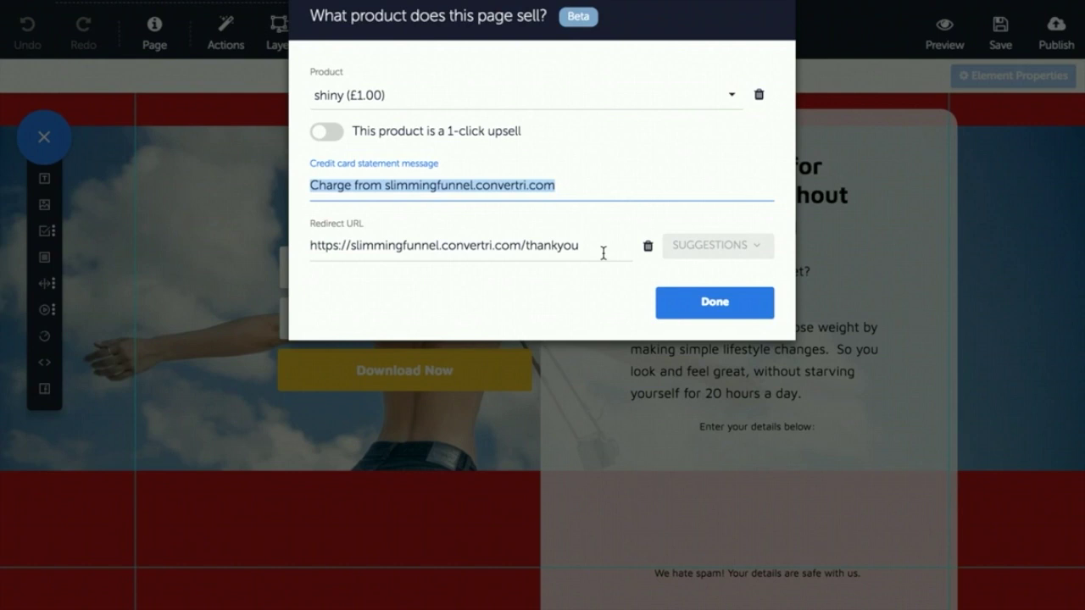
{"action": "triple_click", "coordinate": [534, 245]}
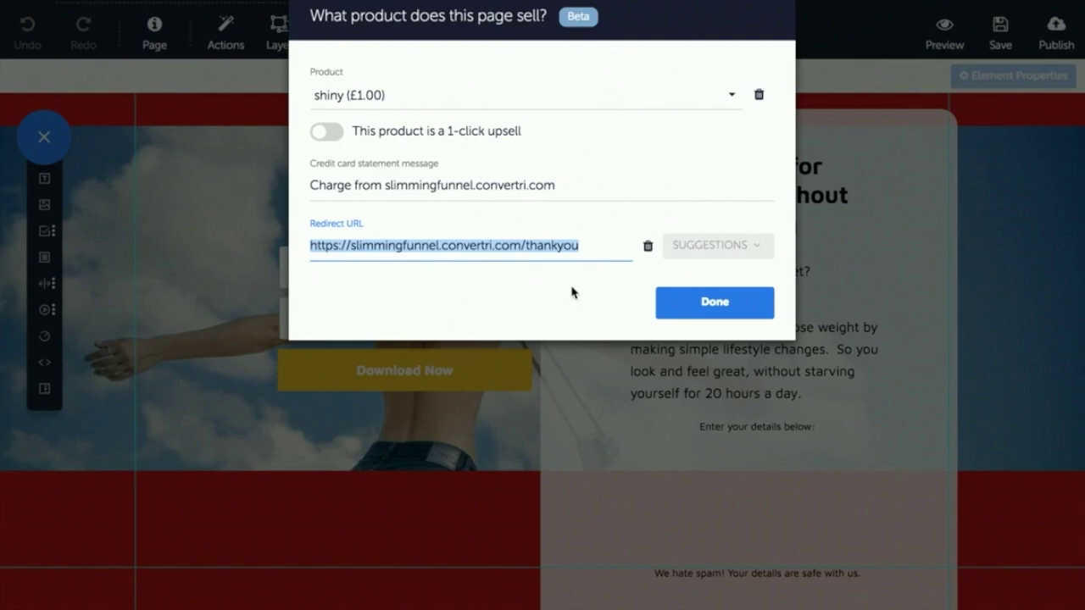
{"action": "left_click", "coordinate": [709, 301]}
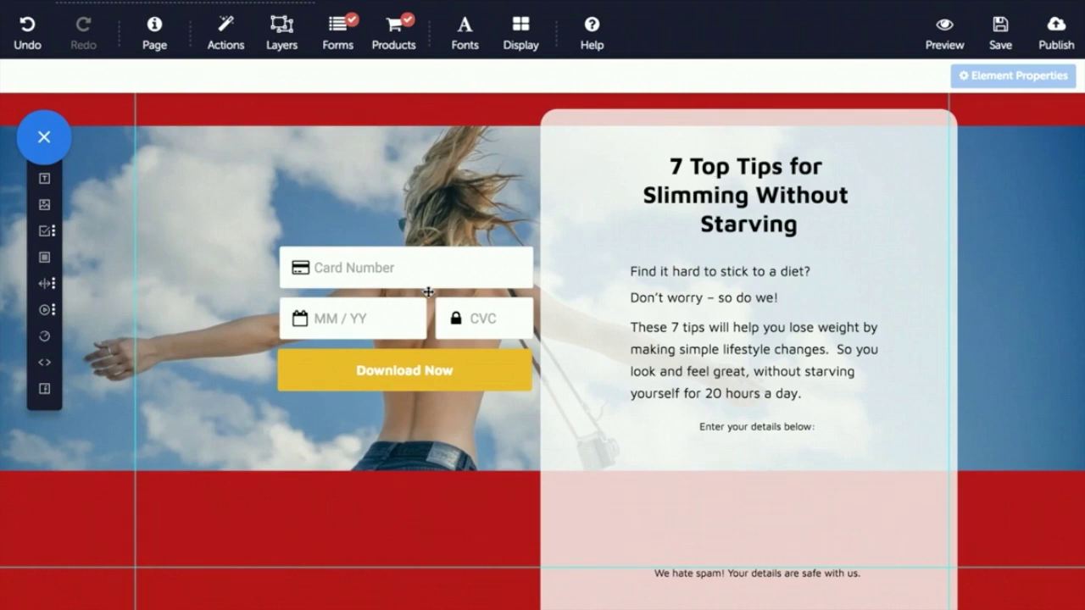
Step: Save the checkout page, then publish it, confirming the slimmingfunnel path
{"action": "left_click", "coordinate": [1000, 34]}
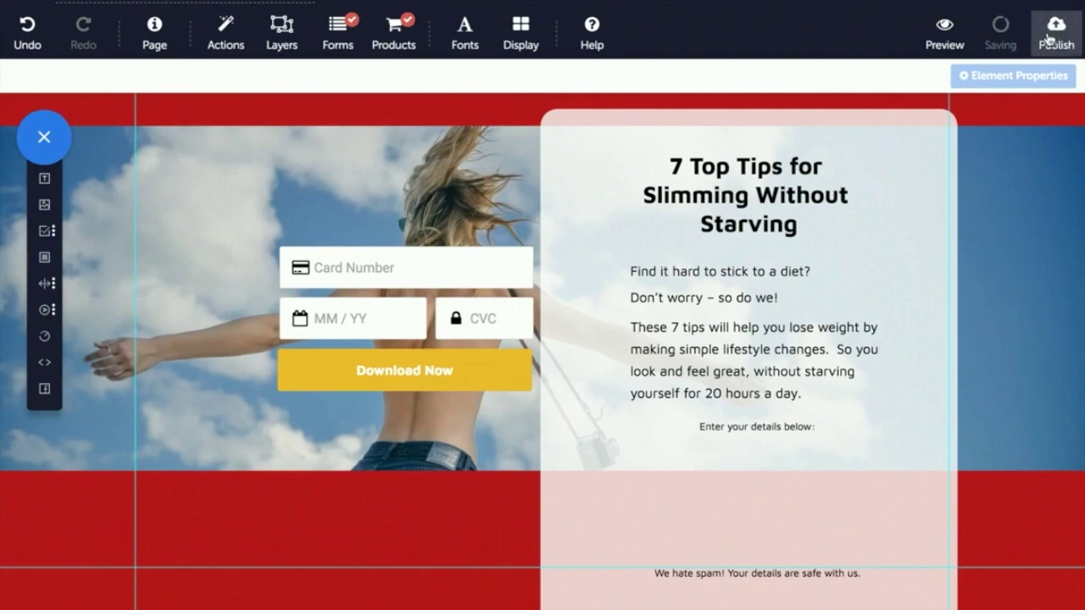
{"action": "left_click", "coordinate": [1049, 41]}
{"action": "left_click", "coordinate": [681, 190]}
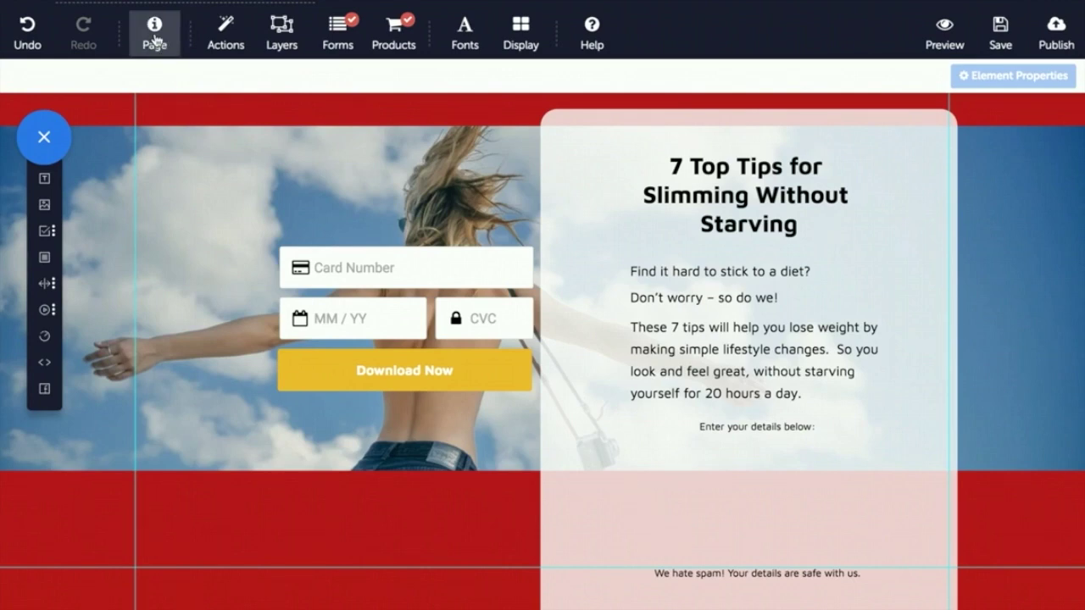
{"action": "left_click", "coordinate": [154, 38]}
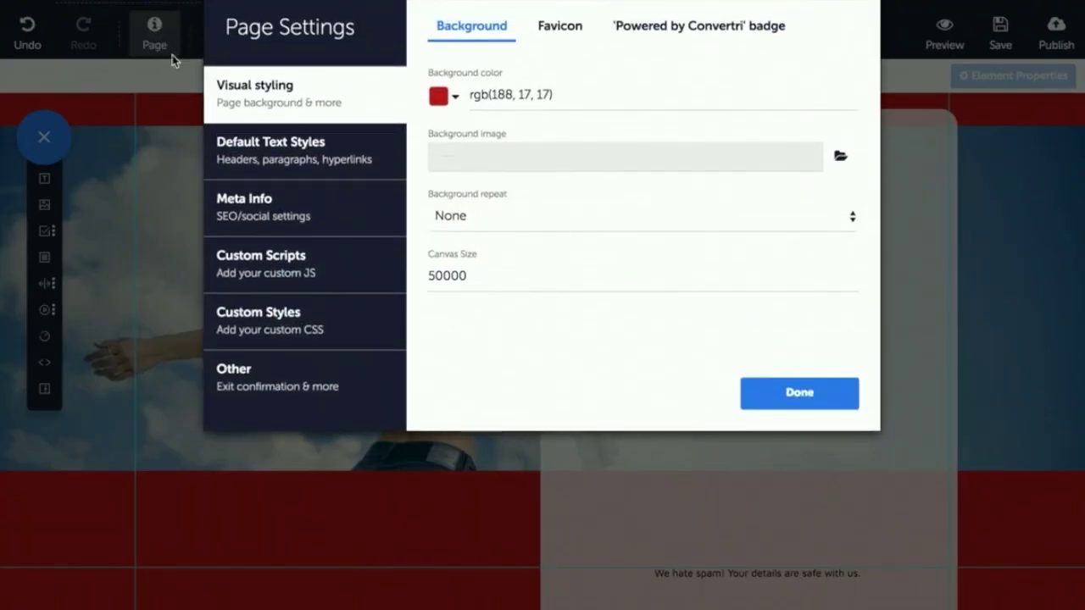
{"action": "left_click", "coordinate": [292, 208]}
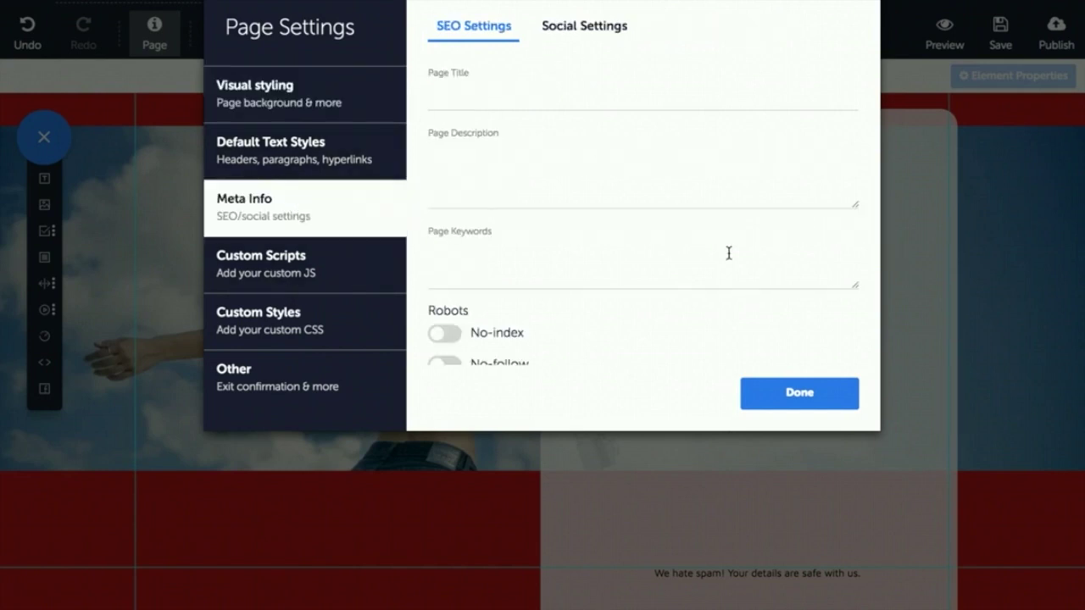
{"action": "left_click", "coordinate": [830, 402]}
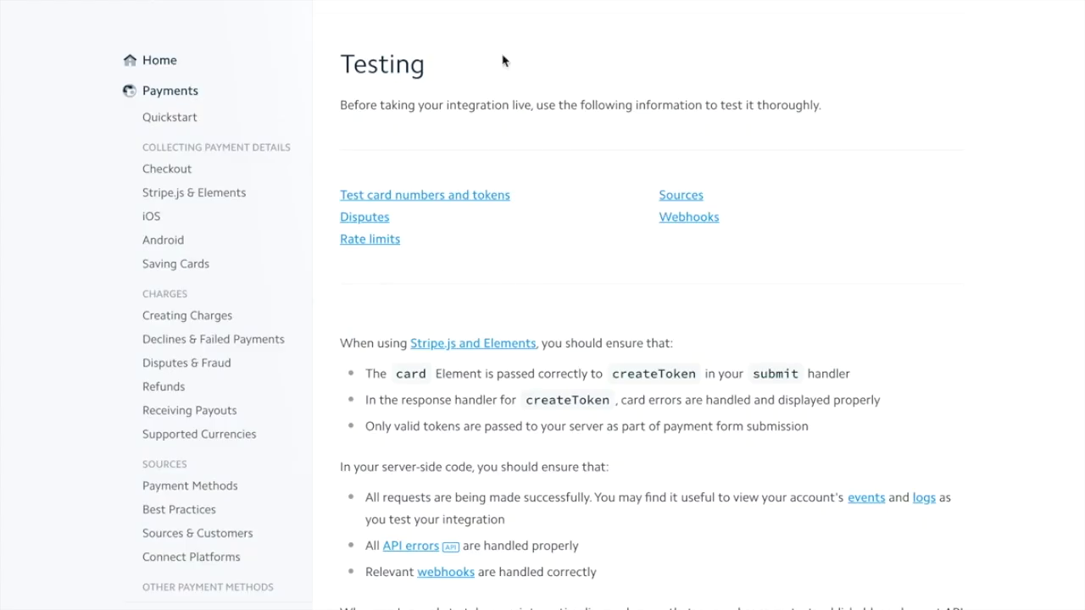
{"action": "scroll", "coordinate": [704, 239], "scroll_direction": "down", "scroll_amount": 6}
{"action": "scroll", "coordinate": [704, 240], "scroll_direction": "down", "scroll_amount": 3}
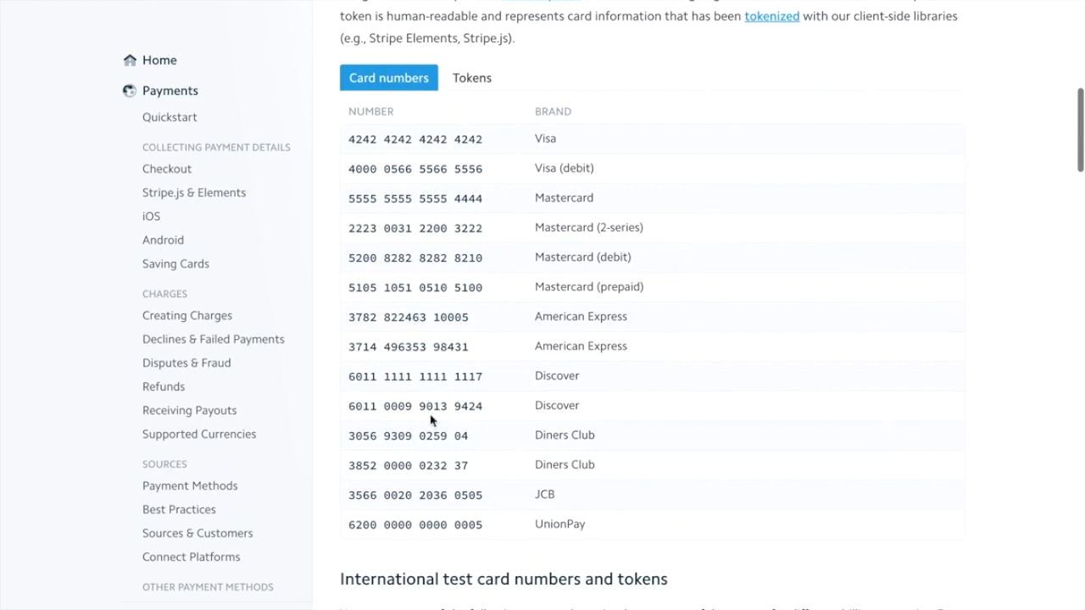
{"action": "left_click", "coordinate": [488, 138]}
{"action": "left_click_drag", "start_coordinate": [487, 139], "coordinate": [339, 137]}
{"action": "key", "text": "ctrl+c"}
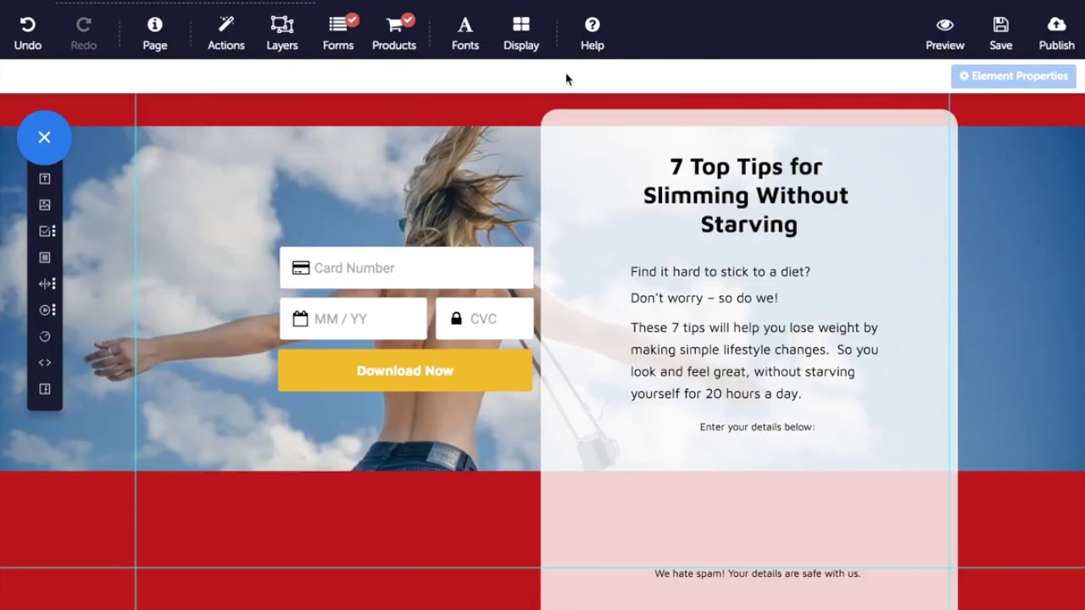
{"action": "left_click", "coordinate": [1056, 34]}
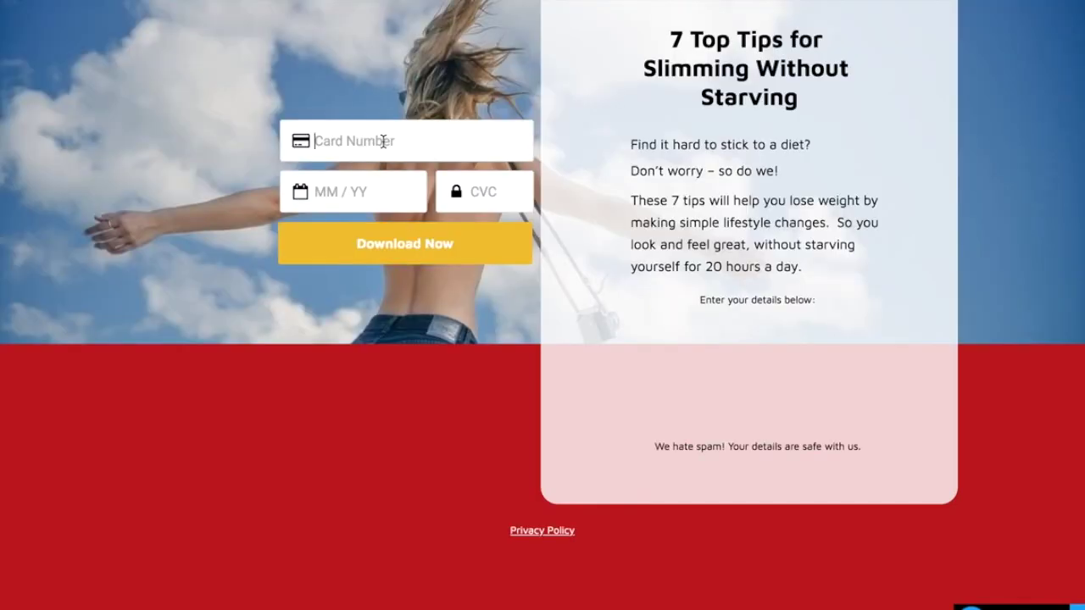
{"action": "key", "text": "ctrl+v"}
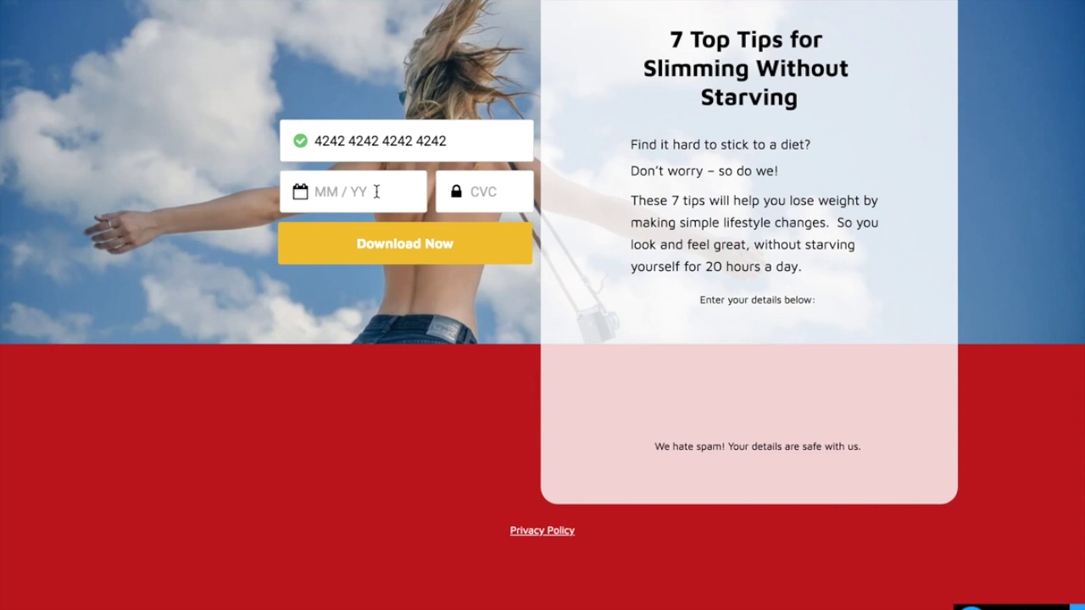
{"action": "left_click", "coordinate": [377, 192]}
{"action": "type", "text": "121"}
{"action": "left_click", "coordinate": [503, 190]}
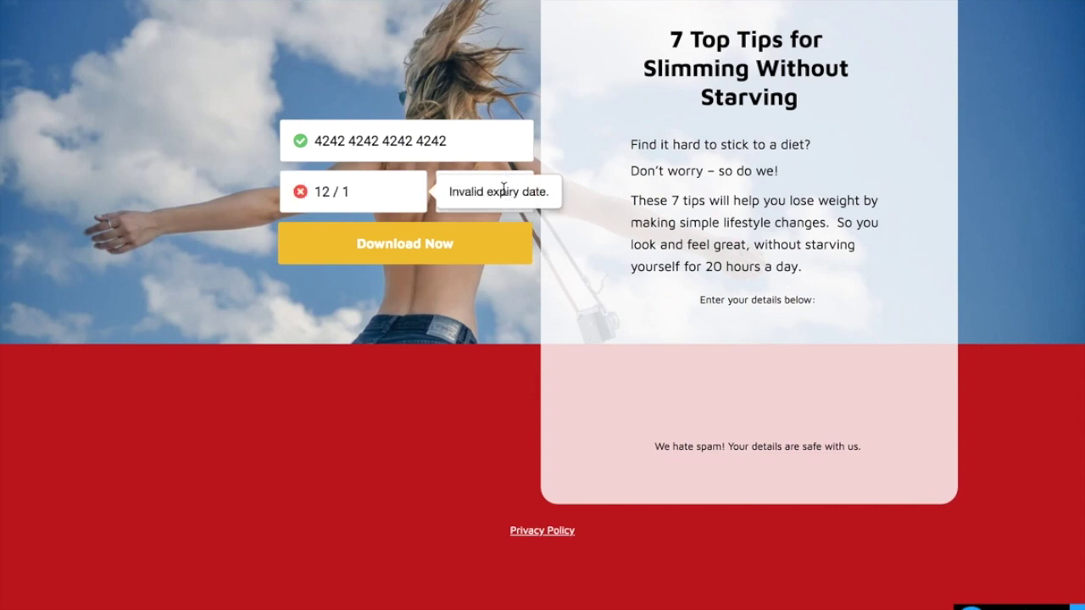
{"action": "key", "text": "shift+Tab"}
{"action": "type", "text": "2"}
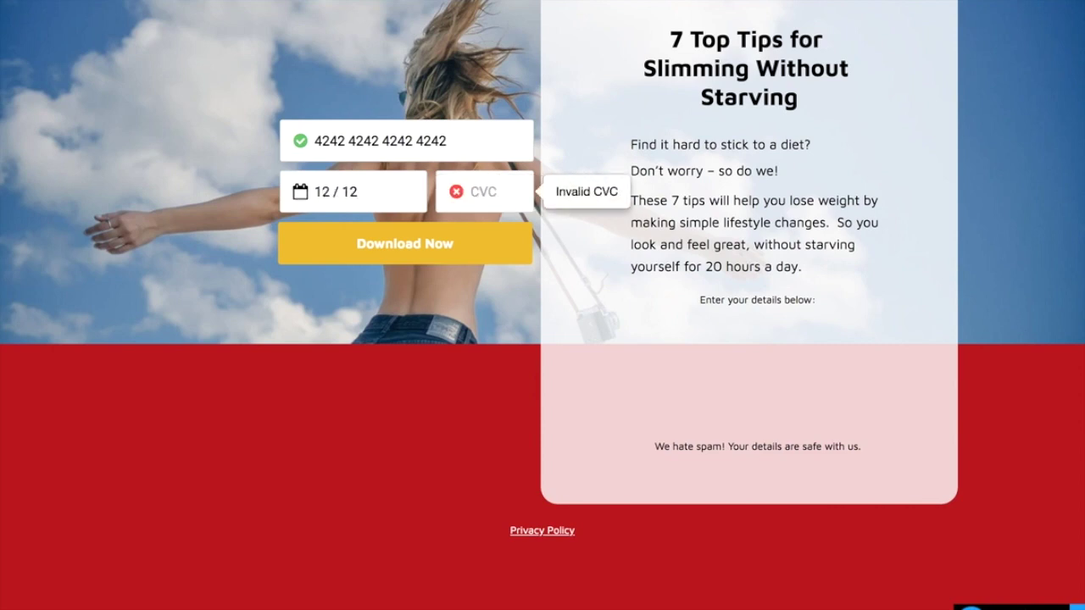
{"action": "type", "text": "1"}
{"action": "type", "text": "123"}
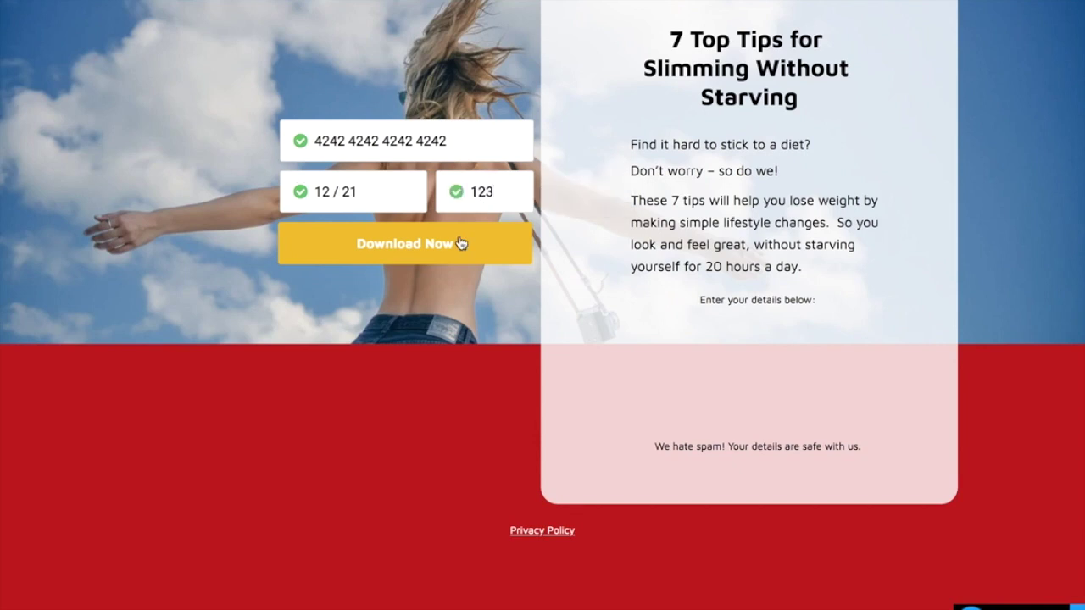
{"action": "left_click", "coordinate": [462, 244]}
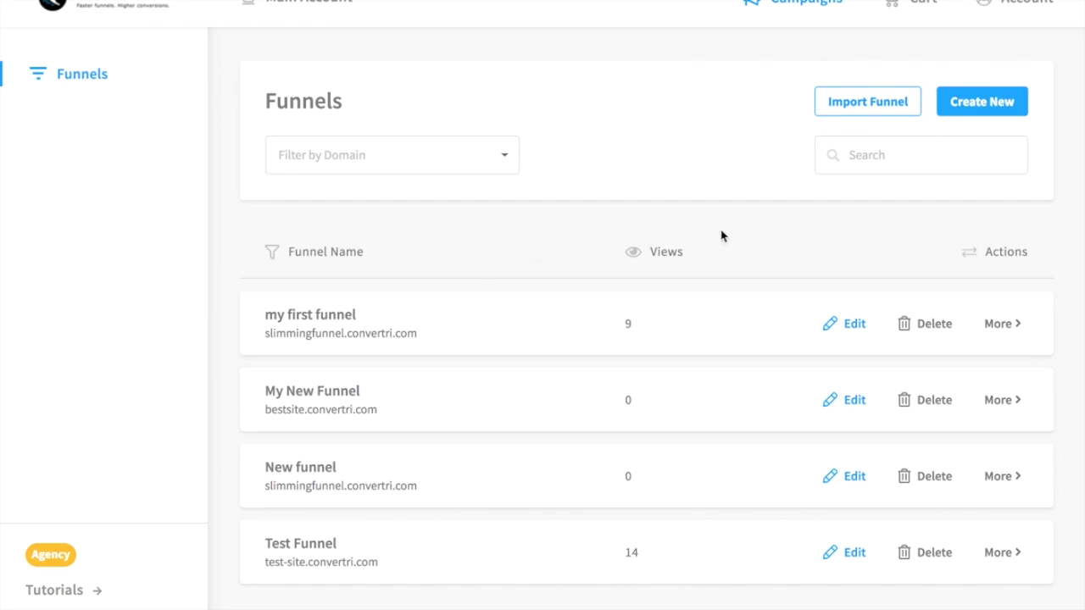
Step: Open the Stripe card under Account > Integrations and view its Overview, reaching the Stripe dashboard
{"action": "left_click", "coordinate": [1011, 6]}
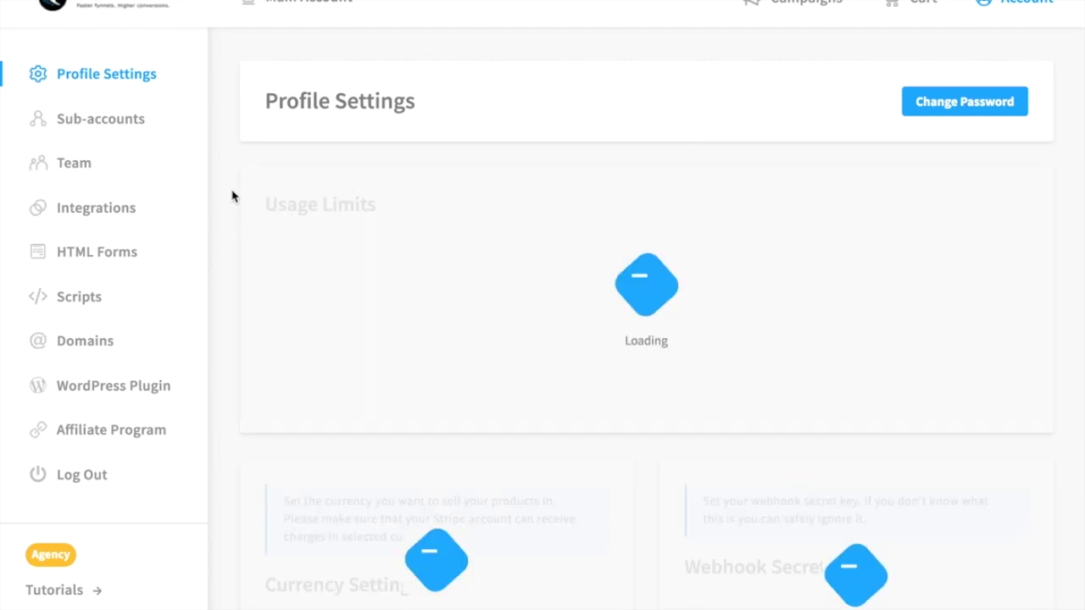
{"action": "left_click", "coordinate": [115, 209]}
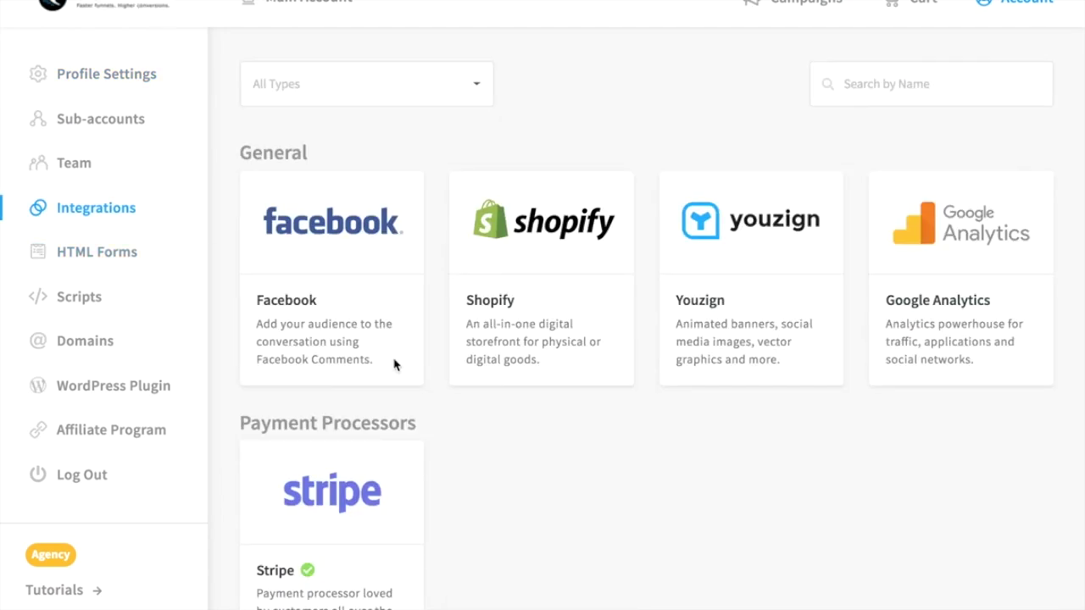
{"action": "scroll", "coordinate": [363, 448], "scroll_direction": "down", "scroll_amount": 2}
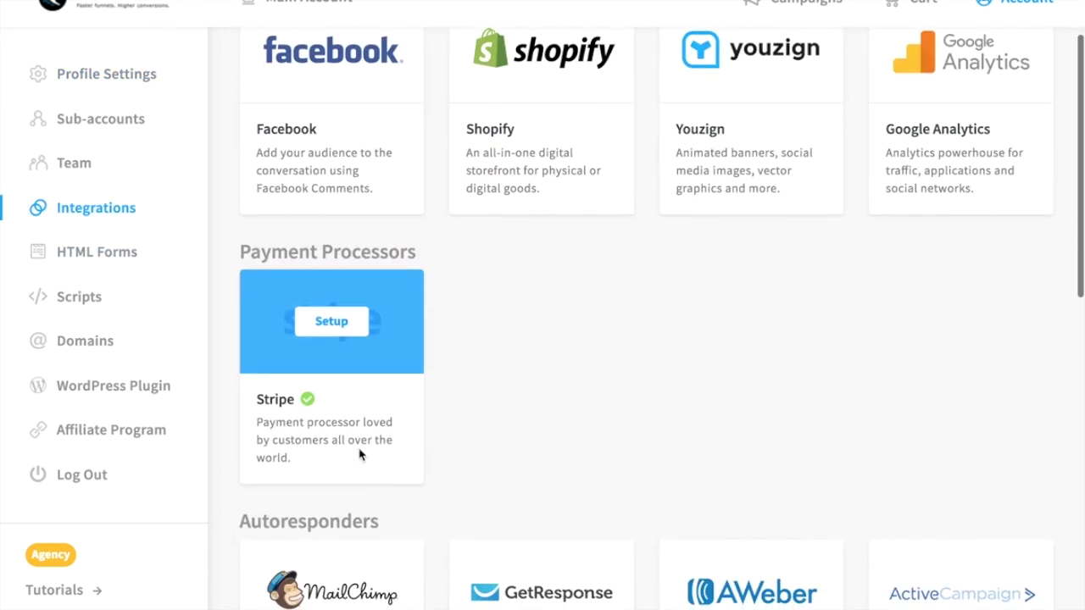
{"action": "left_click", "coordinate": [332, 326]}
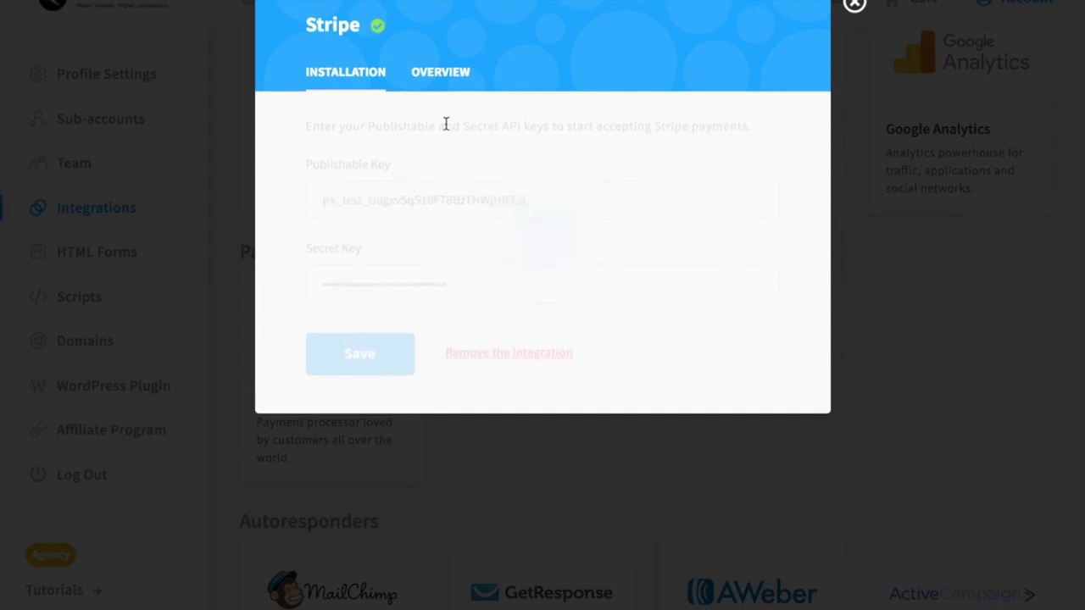
{"action": "left_click", "coordinate": [440, 71]}
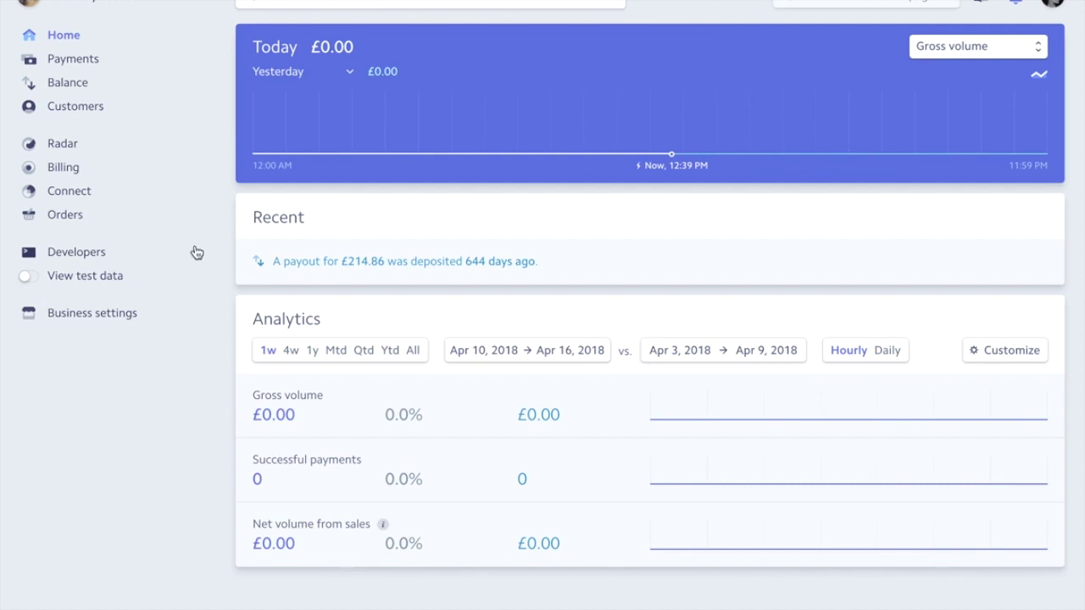
Step: Open Stripe's live API keys page under Developers, then go back to Convertri's Stripe key fields
{"action": "left_click", "coordinate": [80, 251]}
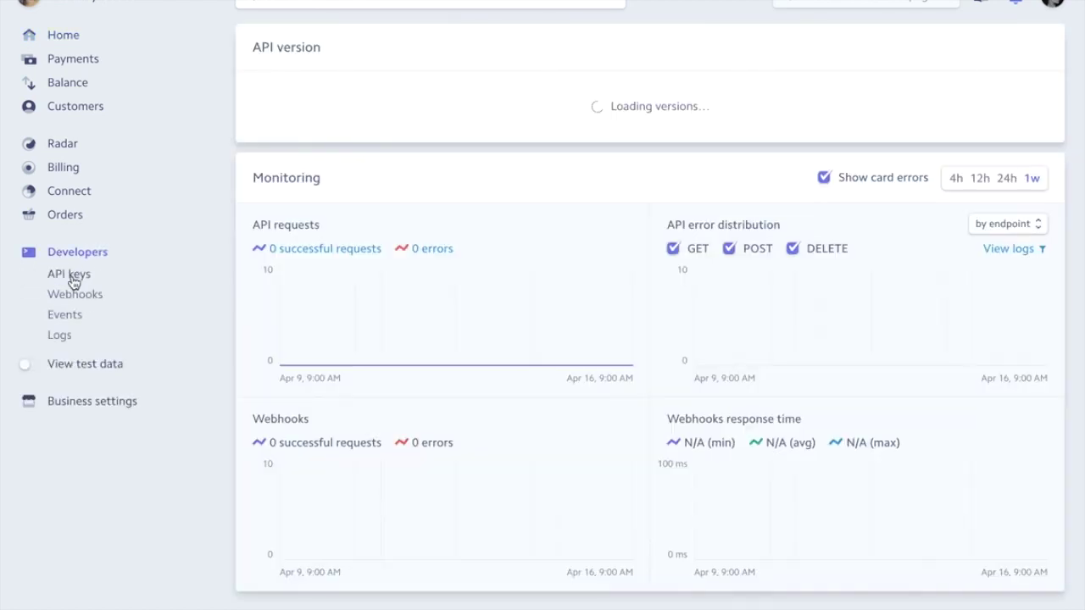
{"action": "left_click", "coordinate": [71, 276]}
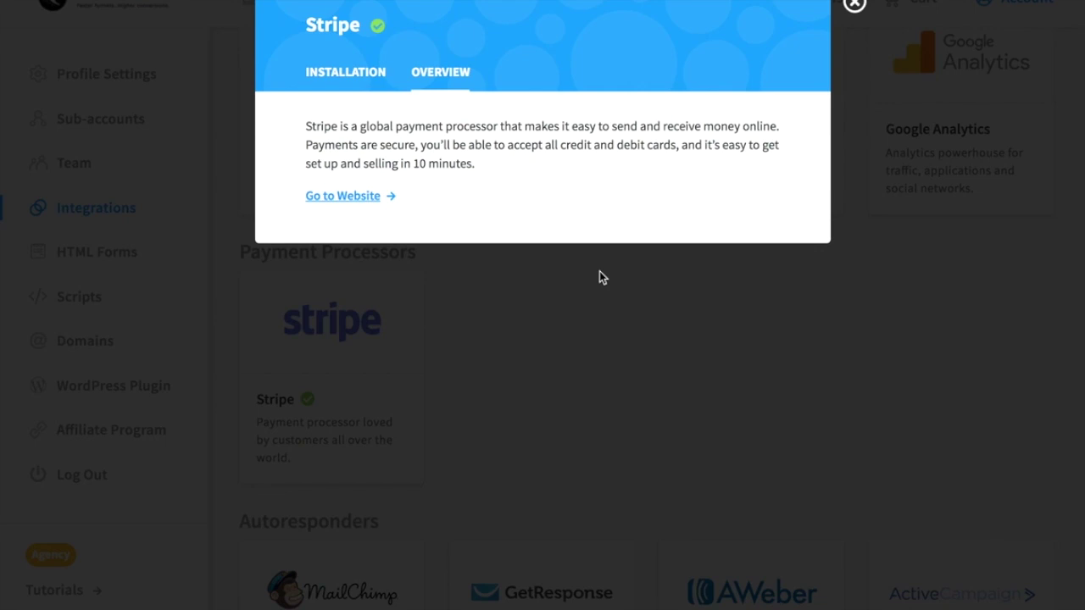
{"action": "left_click", "coordinate": [345, 72]}
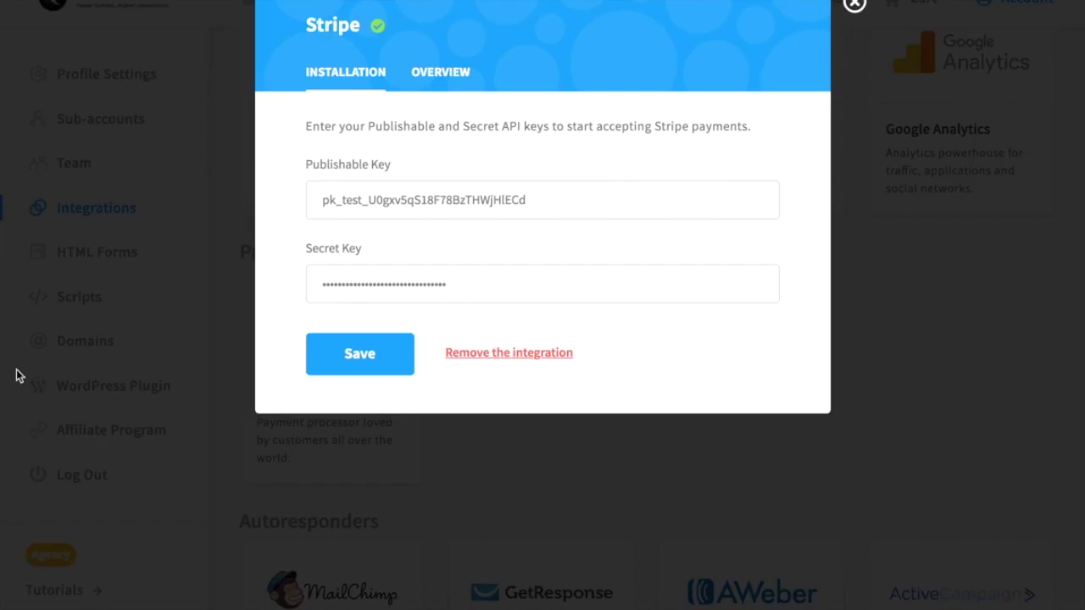
Step: Save the live Stripe API keys in Convertri and return to the slimming-tips checkout page editor
{"action": "left_click", "coordinate": [367, 362]}
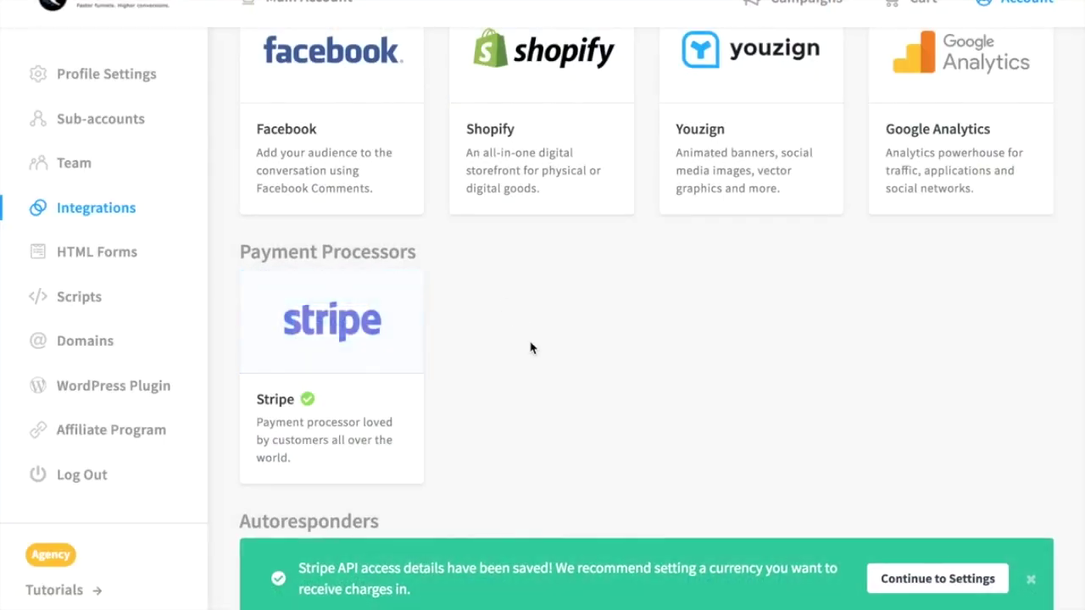
{"action": "scroll", "coordinate": [533, 353], "scroll_direction": "up", "scroll_amount": 3}
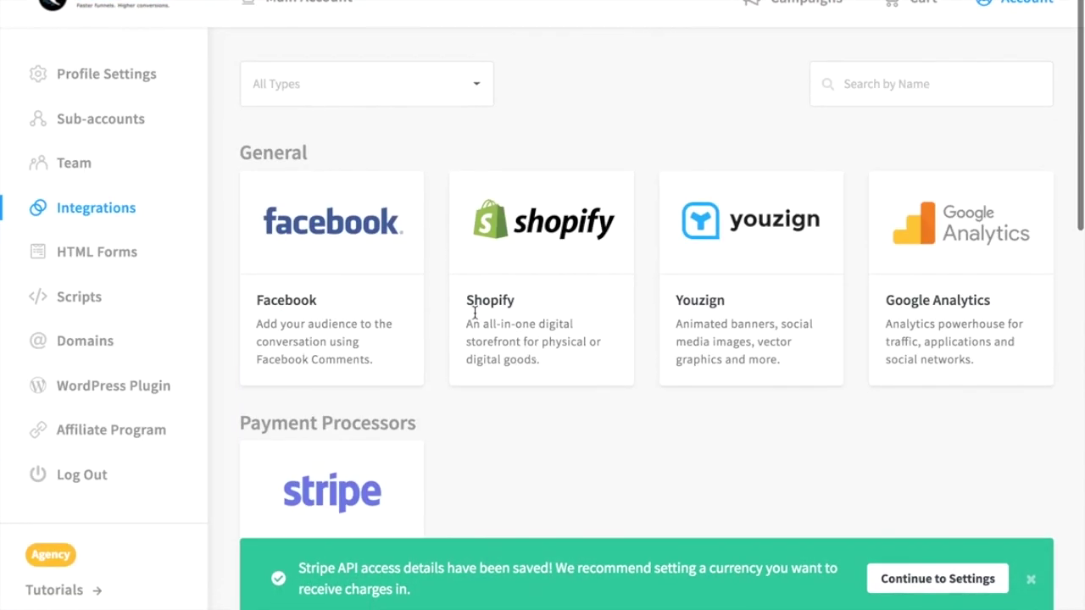
{"action": "left_click", "coordinate": [186, 13]}
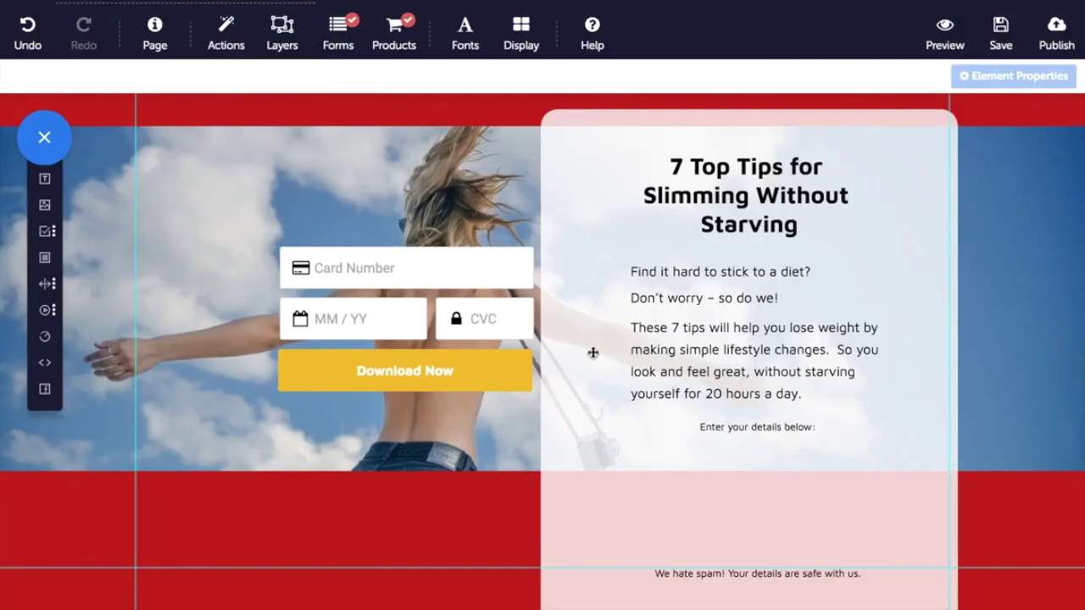